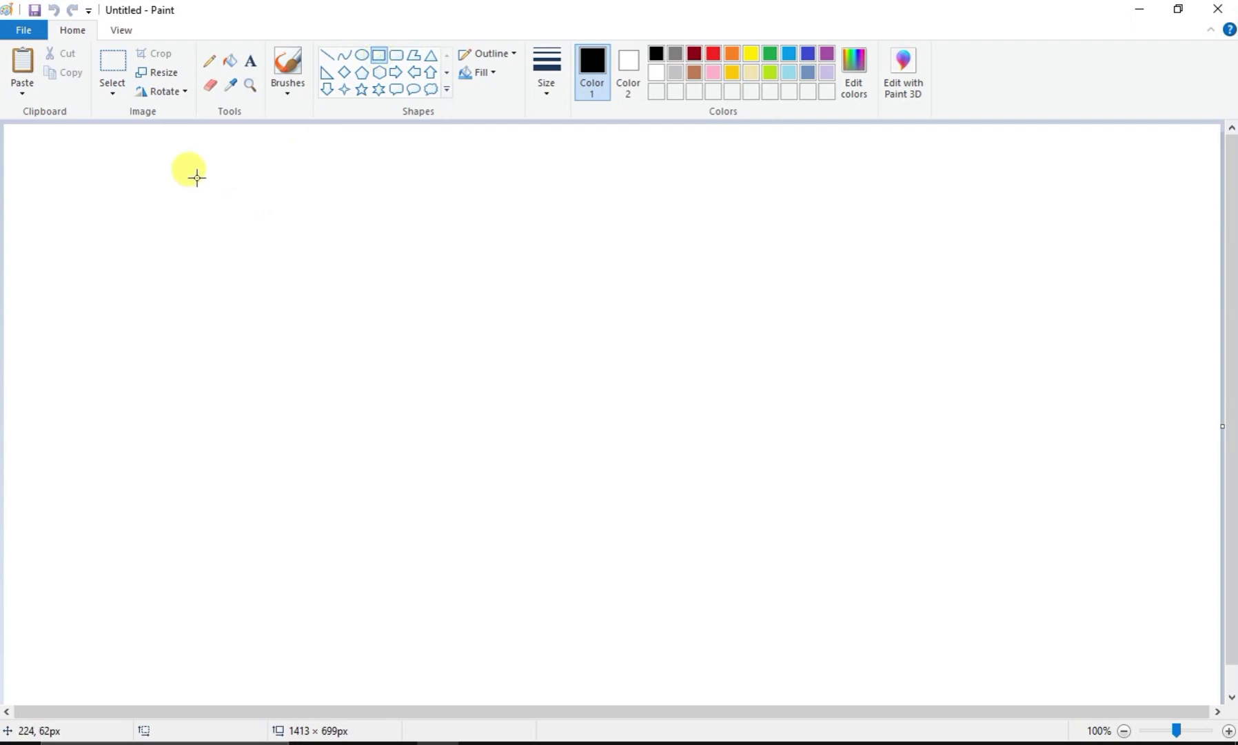
Step: Draw a rectangle about 512 × 370 px and give it an indigo Oil outline at the thickest line size
{"action": "mouse_move", "coordinate": [196, 178]}
{"action": "left_mouse_down"}
{"action": "mouse_move", "coordinate": [364, 265]}
{"action": "mouse_move", "coordinate": [586, 428]}
{"action": "mouse_move", "coordinate": [637, 495]}
{"action": "left_mouse_up"}
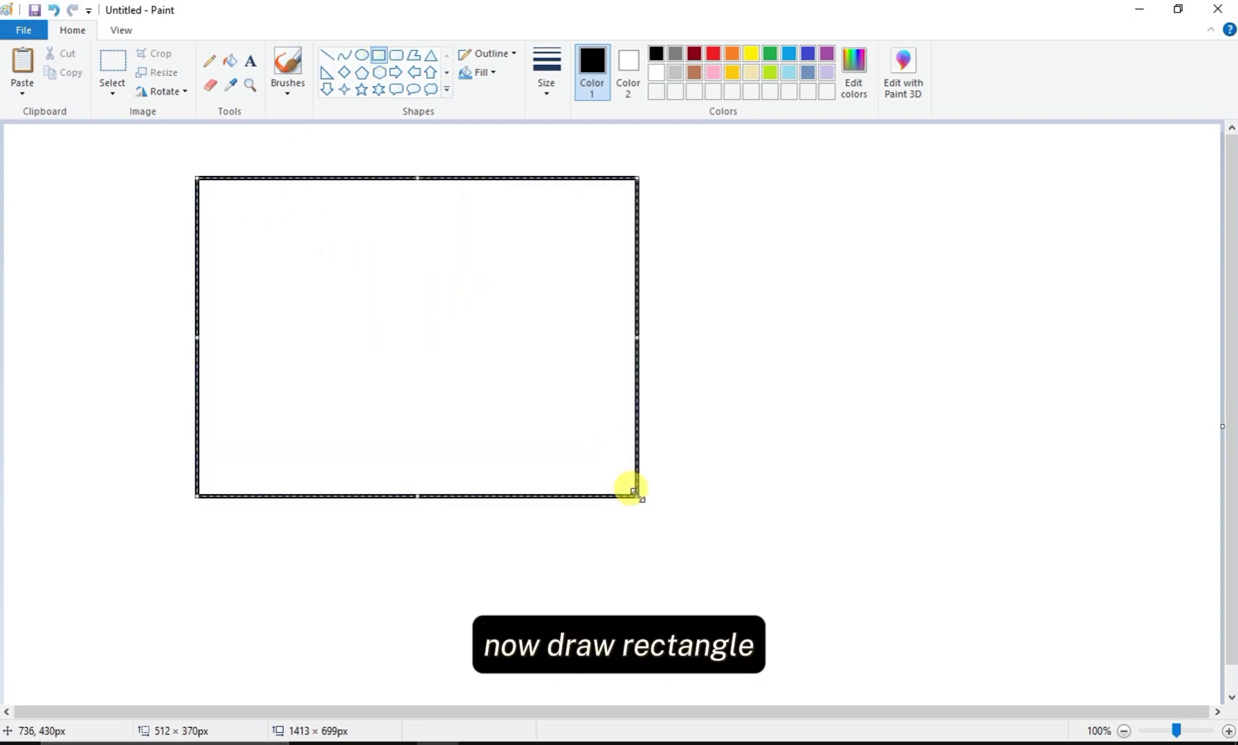
{"action": "left_click", "coordinate": [492, 56]}
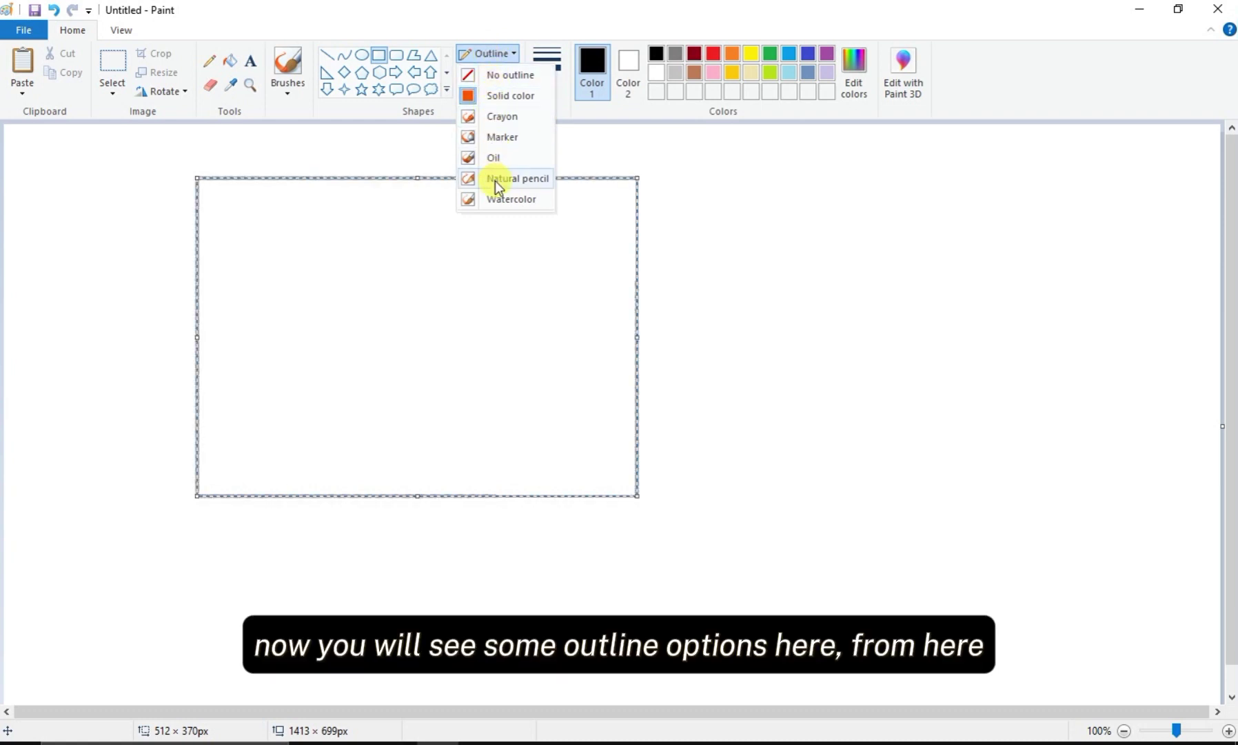
{"action": "left_click", "coordinate": [500, 160]}
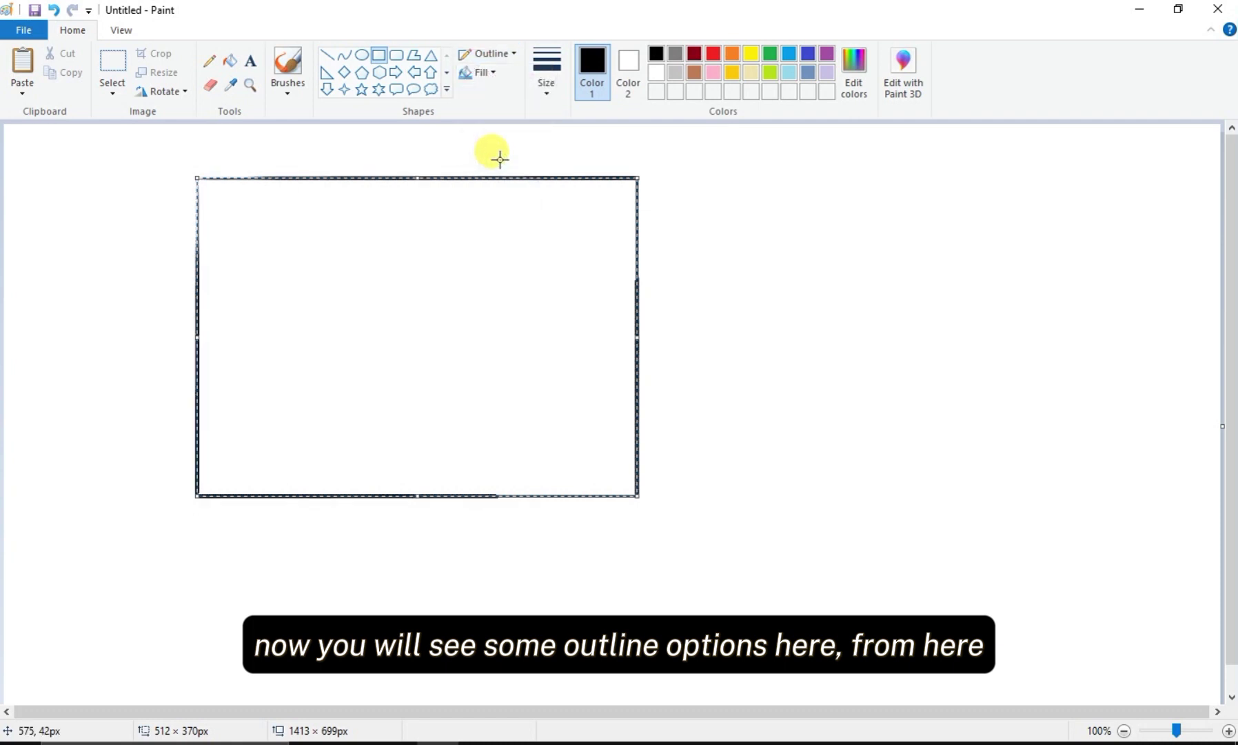
{"action": "left_click", "coordinate": [545, 93]}
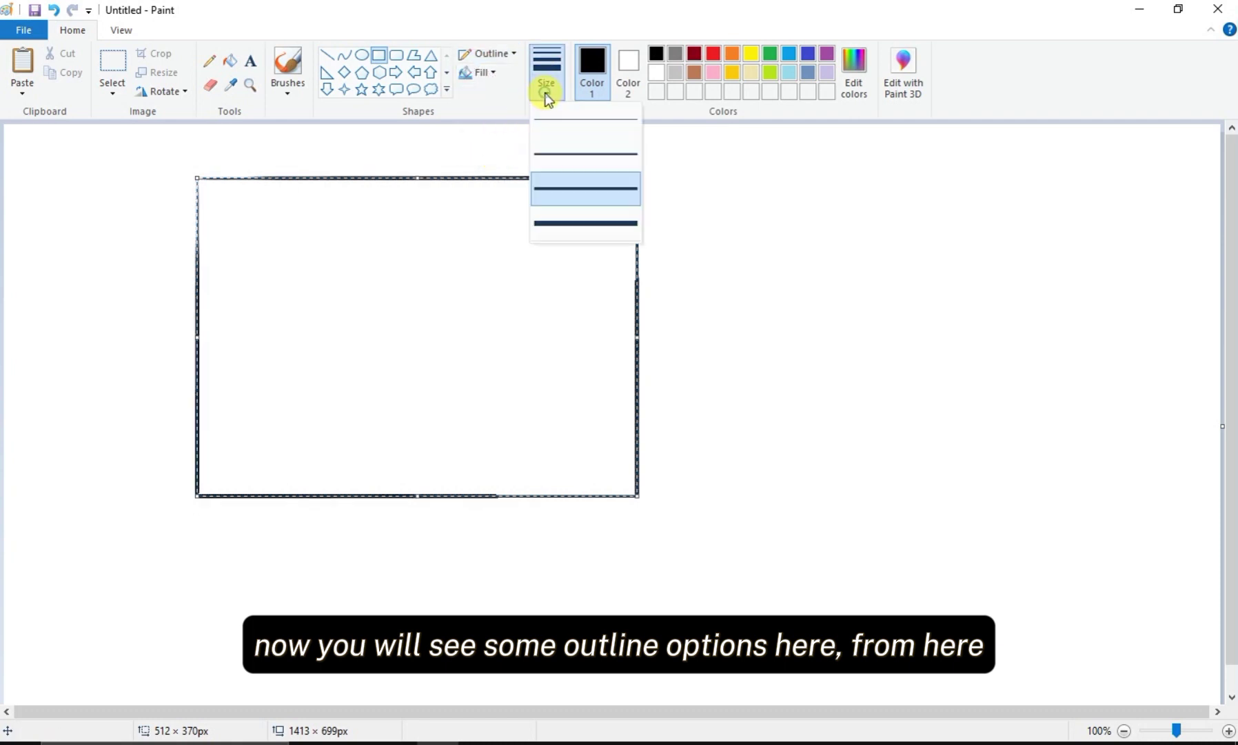
{"action": "left_click", "coordinate": [547, 218]}
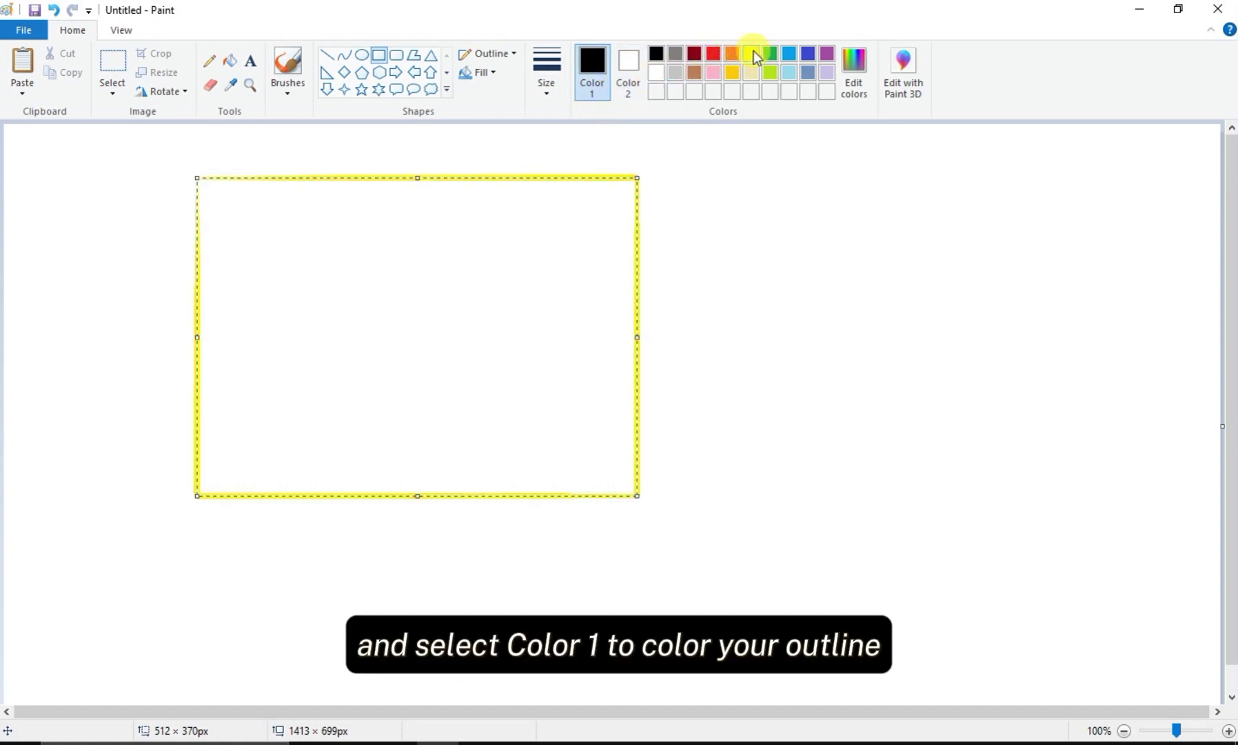
{"action": "left_click", "coordinate": [812, 49]}
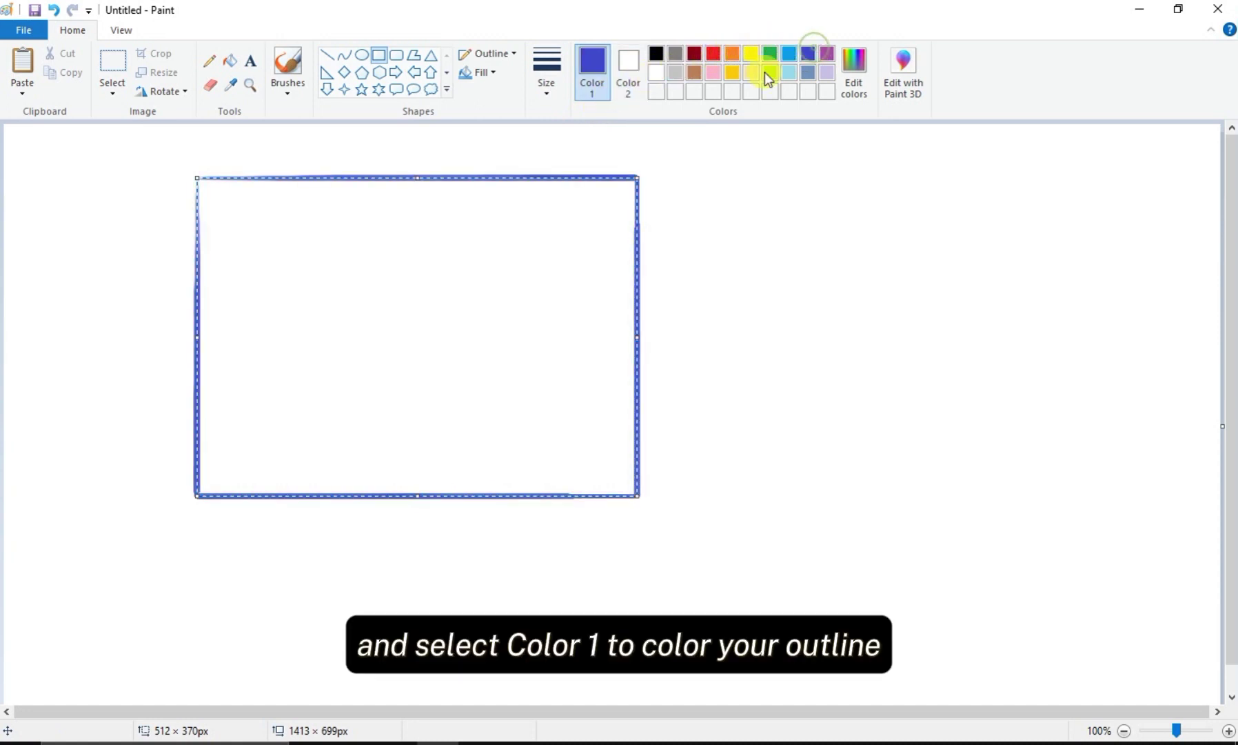
{"action": "left_click", "coordinate": [511, 53]}
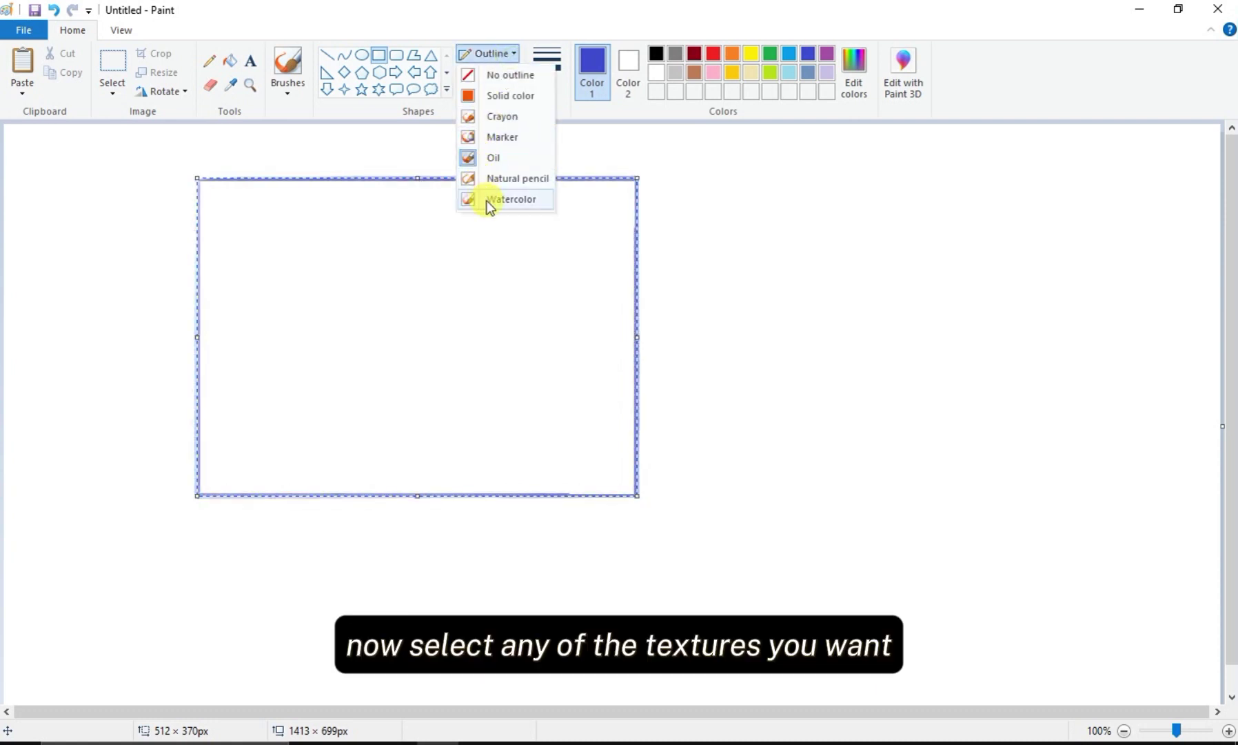
{"action": "left_click", "coordinate": [496, 53]}
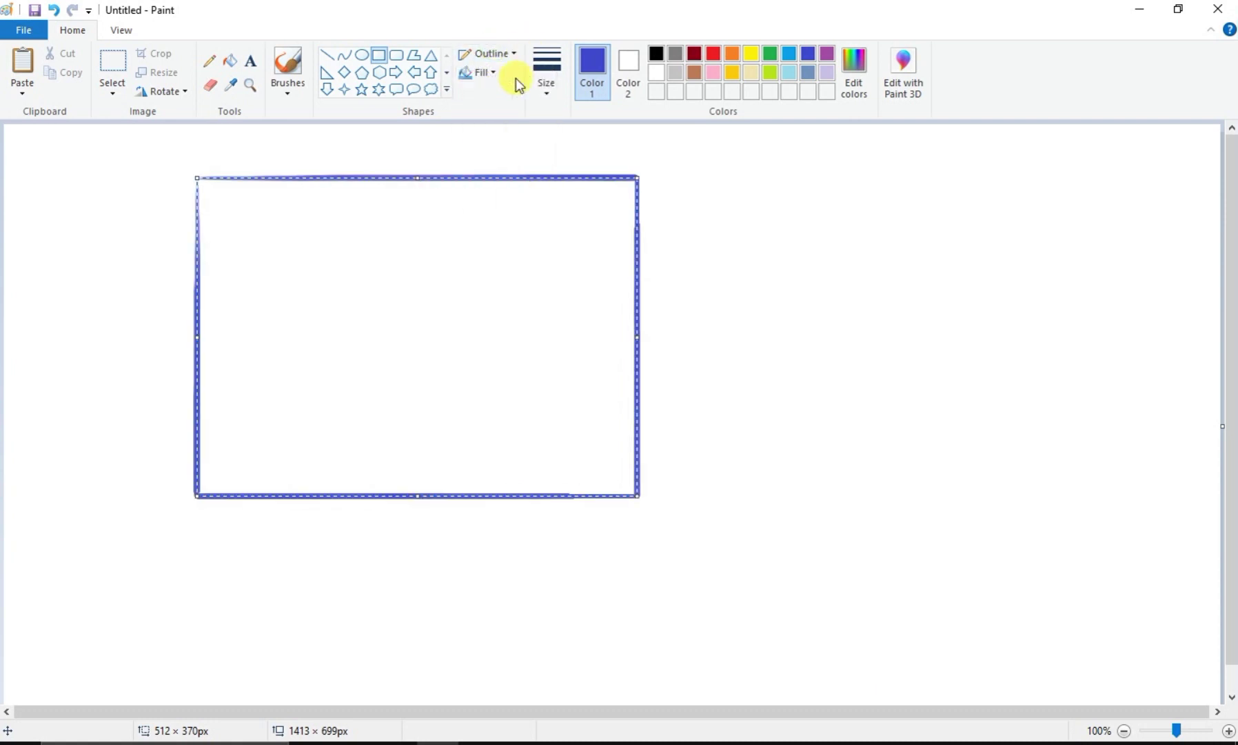
Step: Fill the rectangle with yellow as a solid color and change the fill texture to Crayon
{"action": "left_click", "coordinate": [483, 71]}
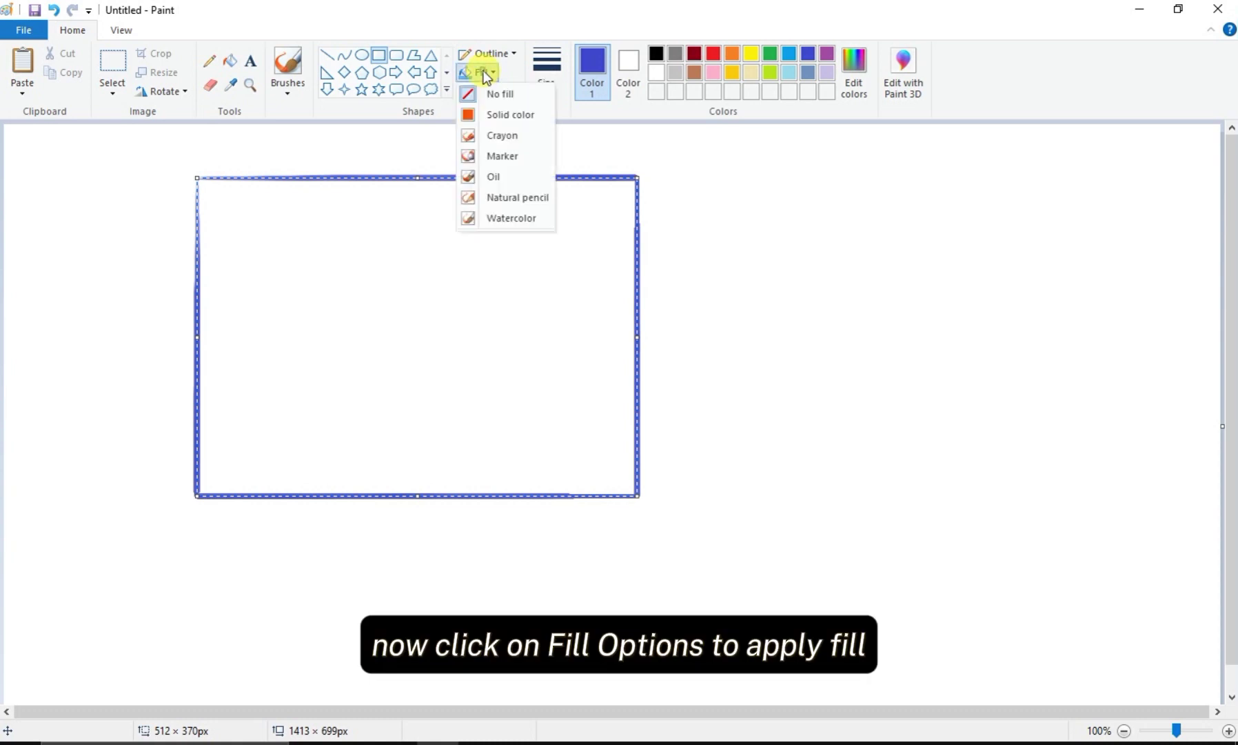
{"action": "left_click", "coordinate": [496, 119]}
{"action": "left_click", "coordinate": [626, 62]}
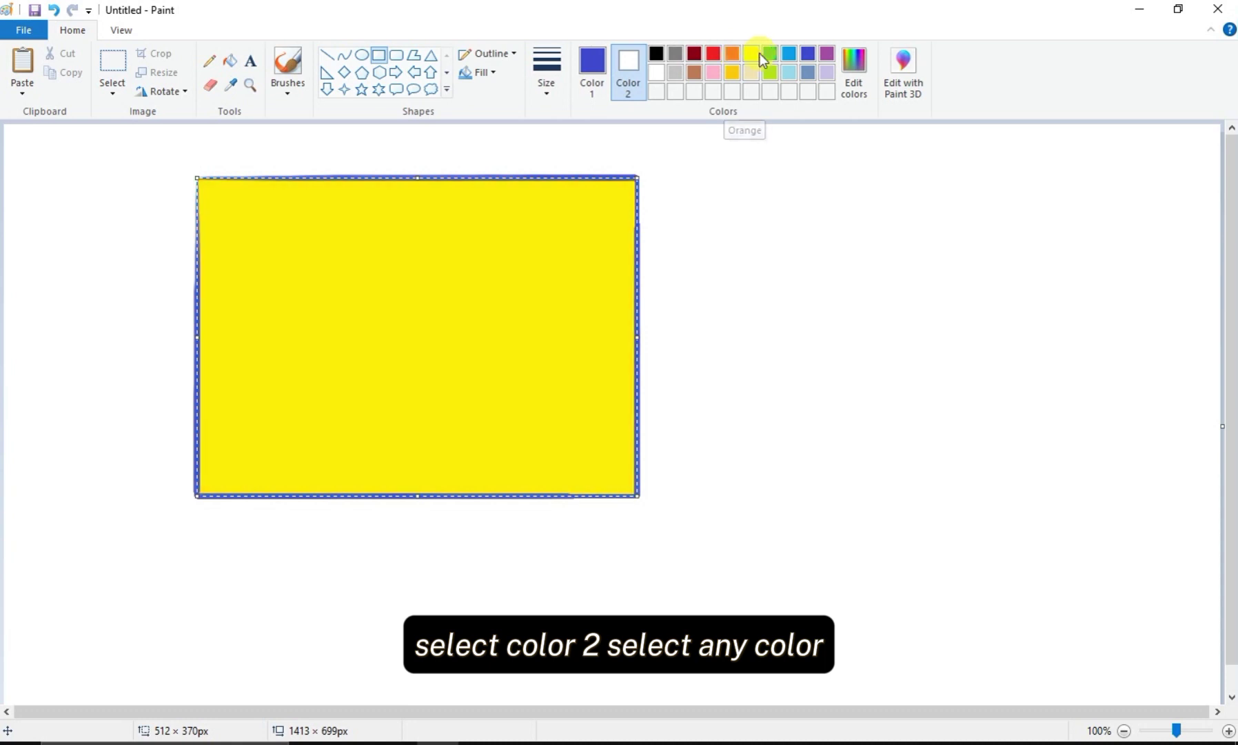
{"action": "left_click", "coordinate": [753, 55]}
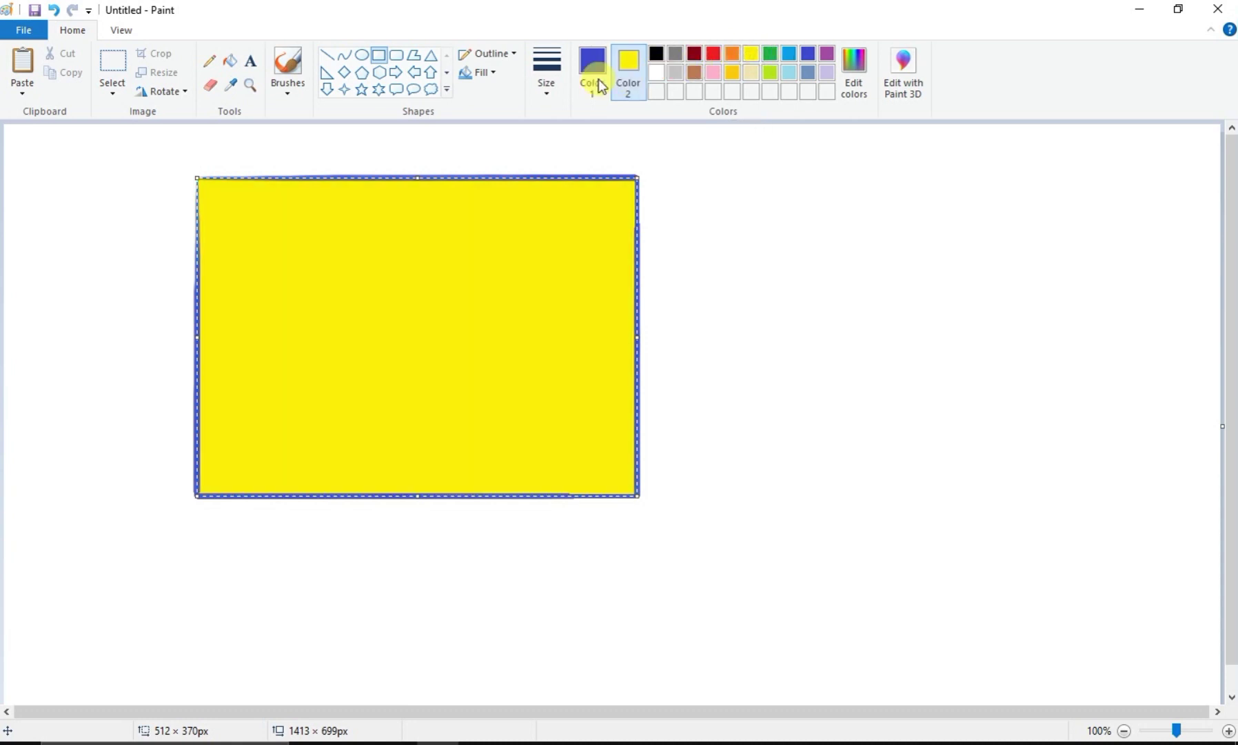
{"action": "left_click", "coordinate": [494, 72]}
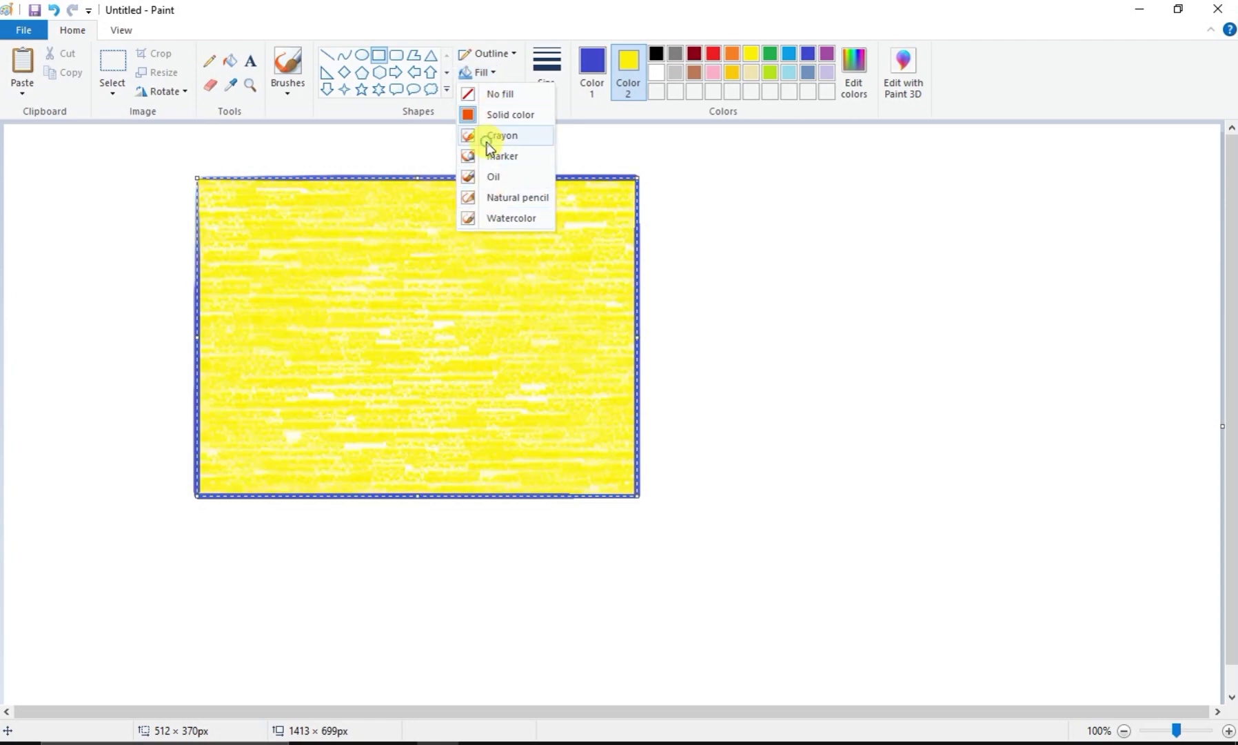
{"action": "left_click", "coordinate": [487, 142]}
Step: Shrink the rectangle to about 312 × 238 px near the canvas's upper-left corner and delete it
{"action": "left_click_drag", "start_coordinate": [481, 271], "coordinate": [260, 220]}
{"action": "left_click_drag", "start_coordinate": [463, 448], "coordinate": [287, 337]}
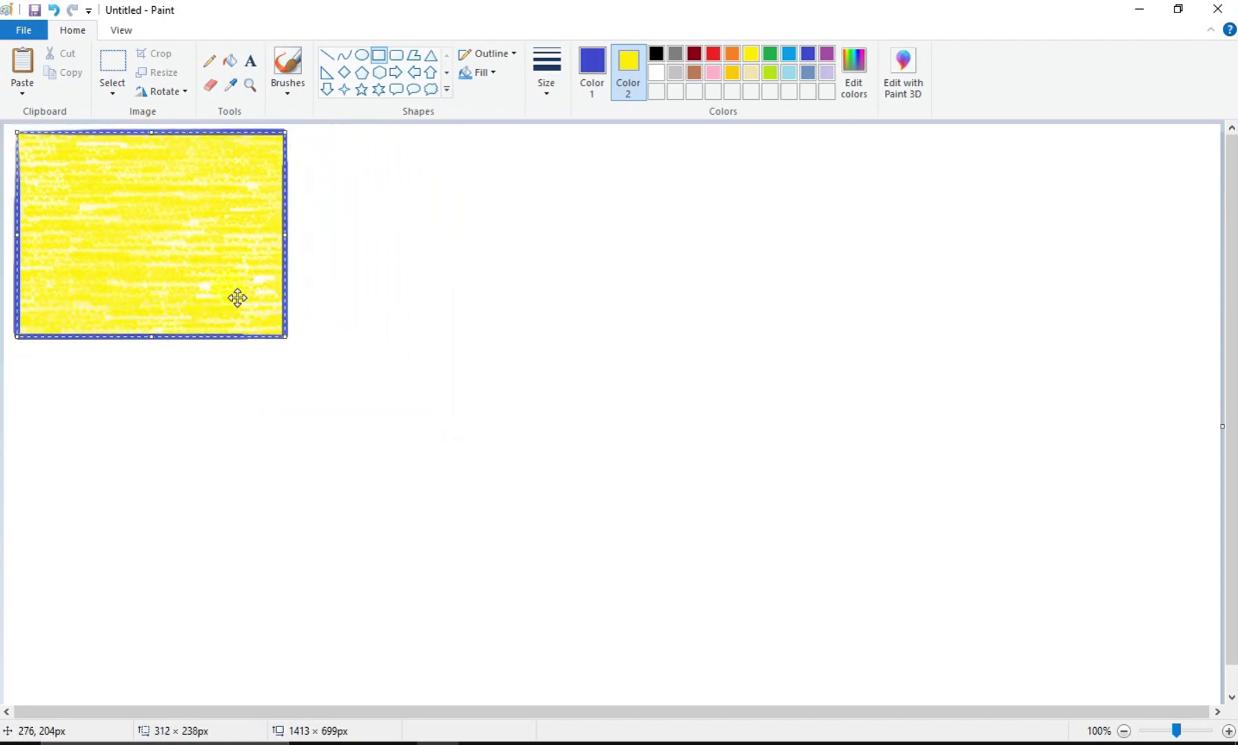
{"action": "right_click", "coordinate": [214, 240]}
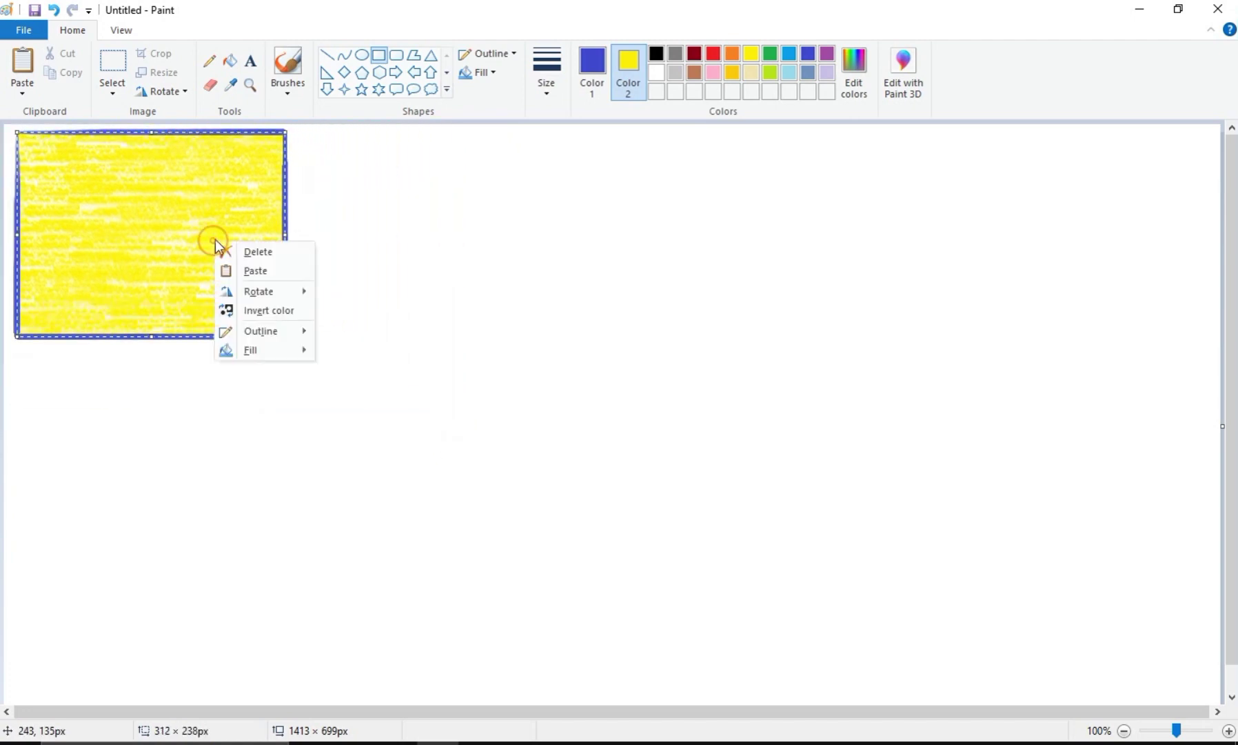
{"action": "left_click", "coordinate": [256, 252]}
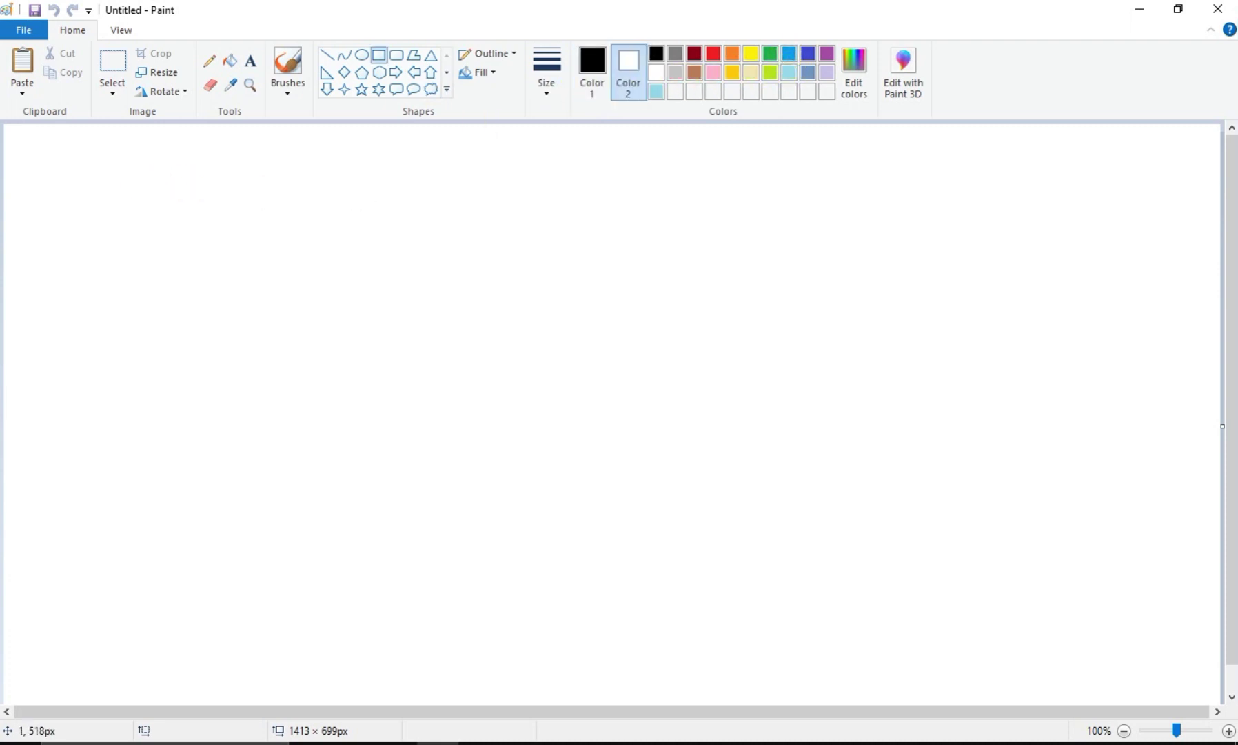
Step: Draw a full-width rectangle about 1417 × 171 px along the canvas's lower edge and fill it with black using the Oil texture
{"action": "left_click_drag", "start_coordinate": [4, 569], "coordinate": [1216, 683]}
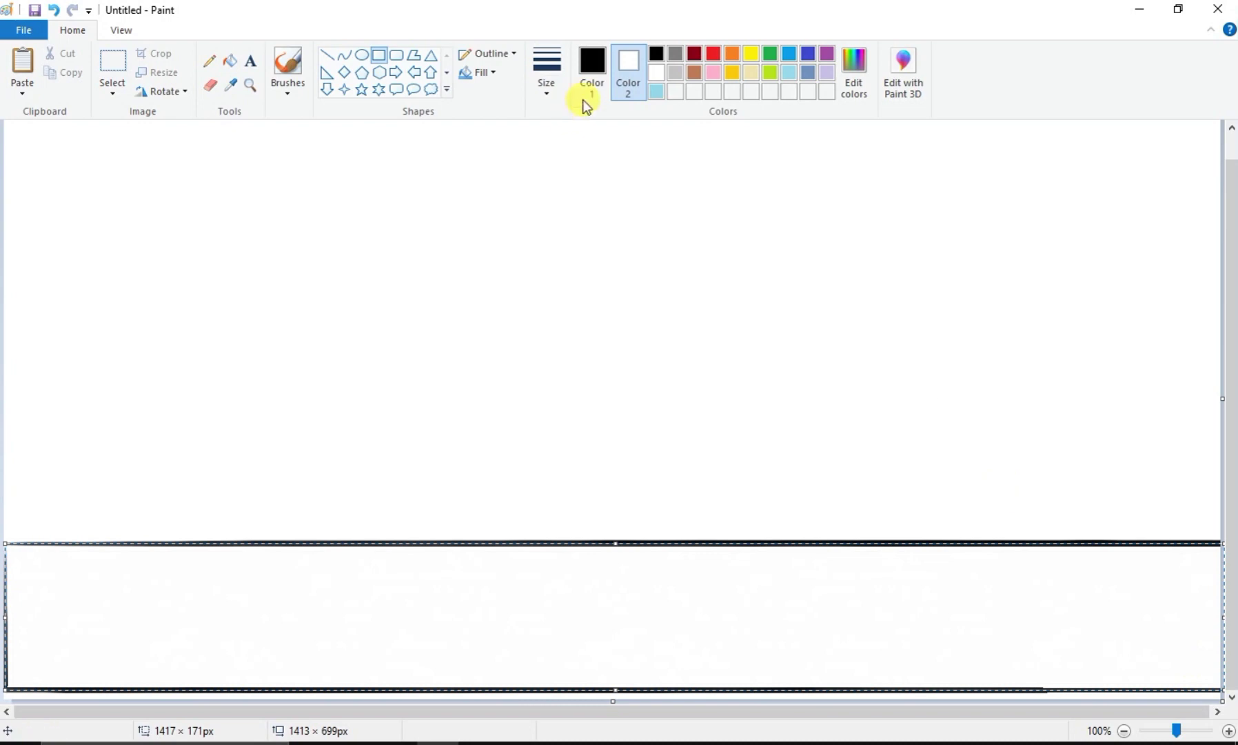
{"action": "left_click", "coordinate": [658, 58]}
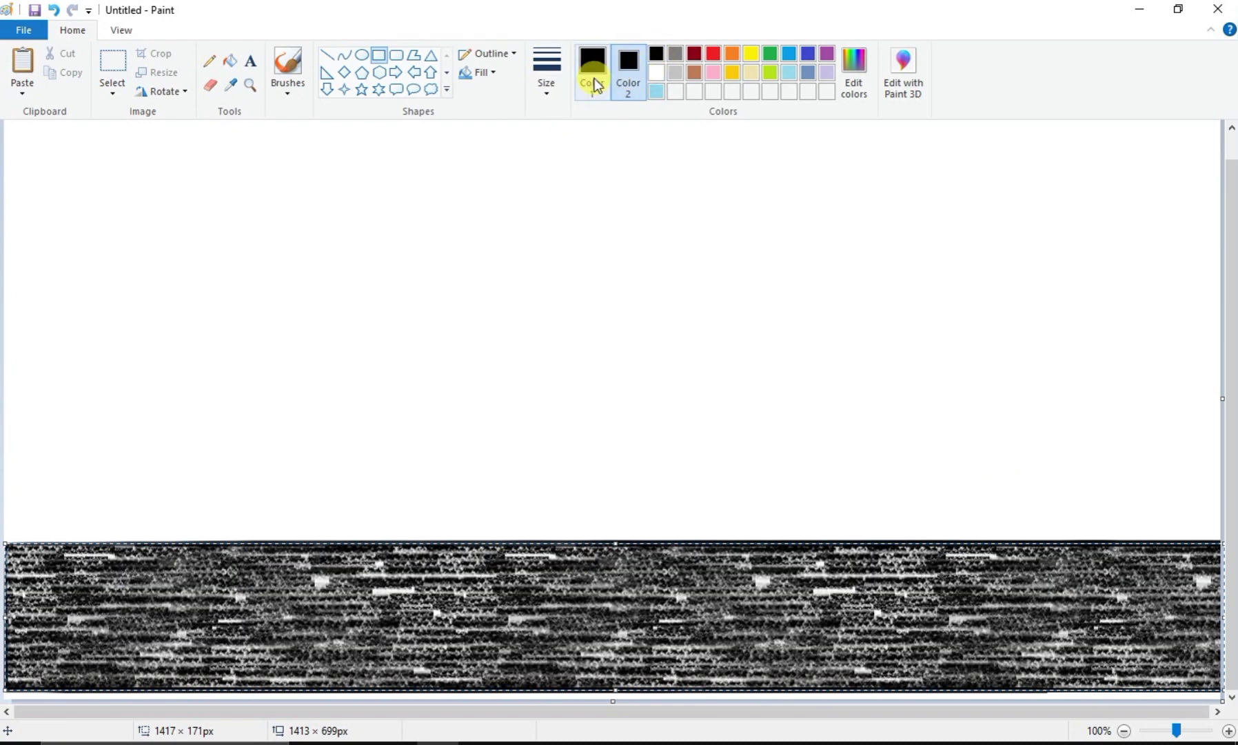
{"action": "left_click", "coordinate": [491, 73]}
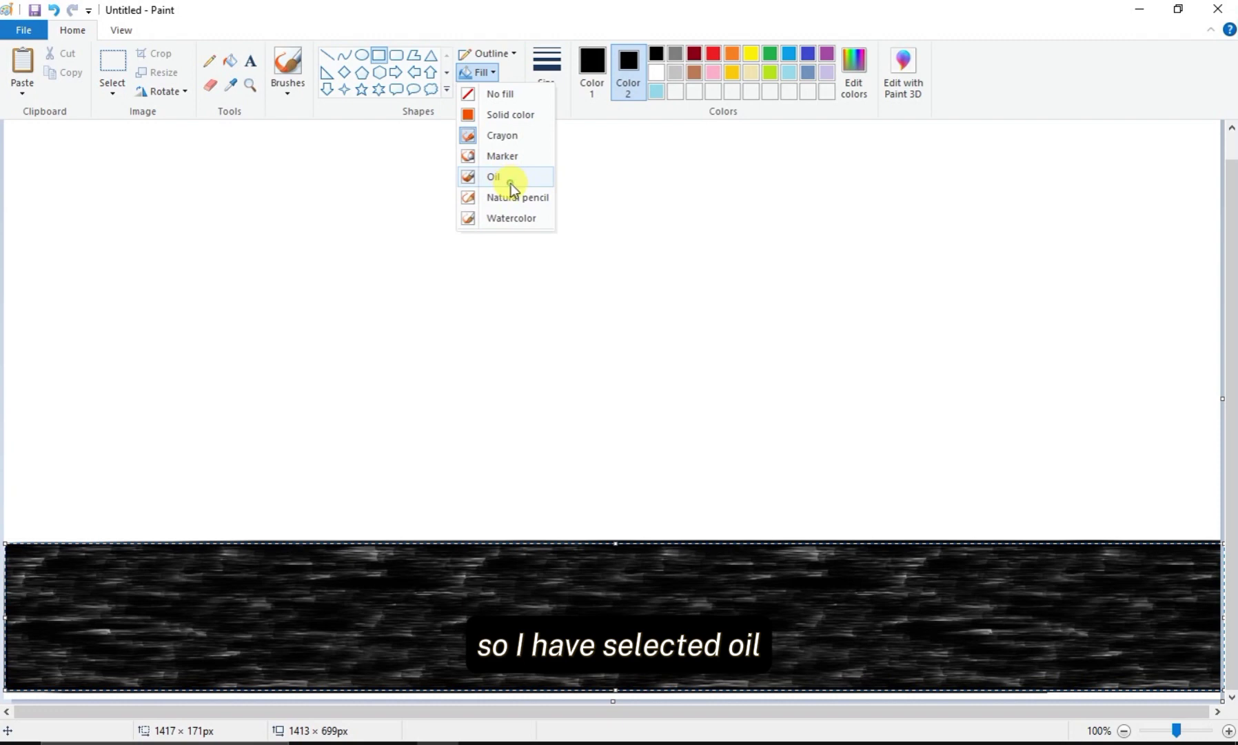
{"action": "left_click", "coordinate": [511, 177]}
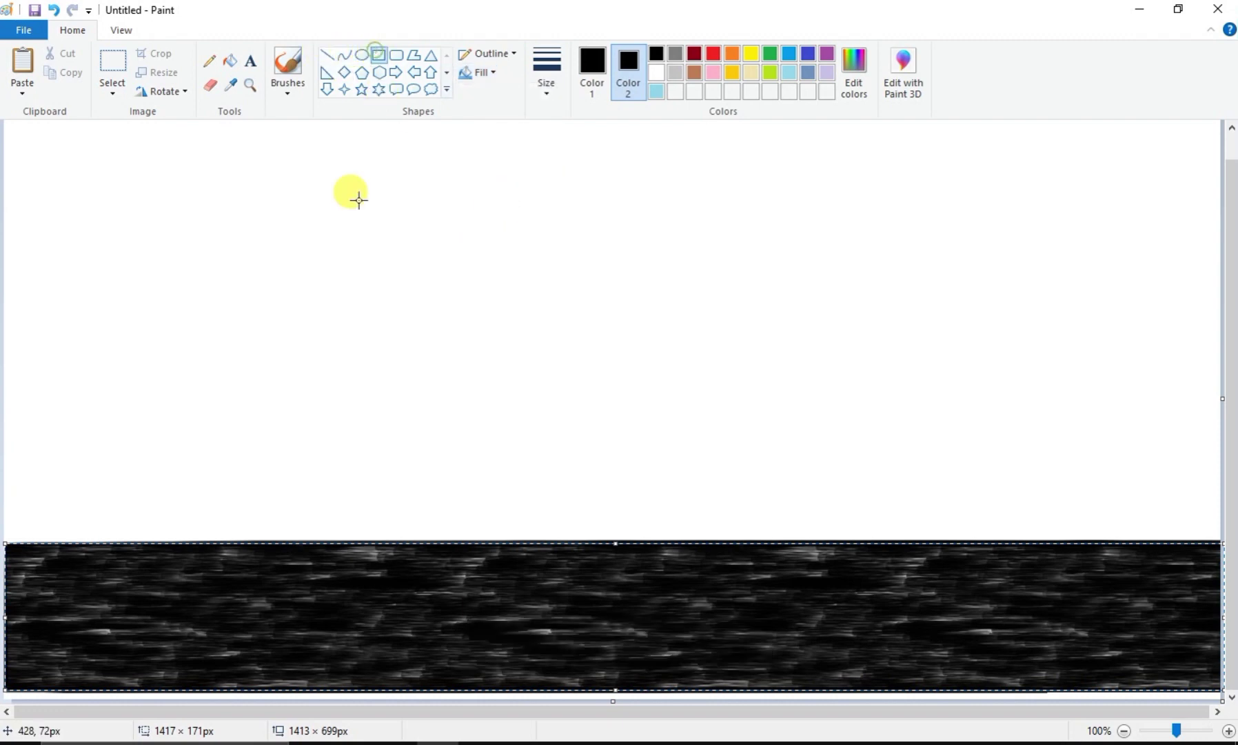
Step: Draw a road marking about 237 × 44 px near the left end of the black road and fill it white
{"action": "mouse_move", "coordinate": [70, 603]}
{"action": "left_mouse_down"}
{"action": "mouse_move", "coordinate": [105, 607]}
{"action": "mouse_move", "coordinate": [60, 605]}
{"action": "mouse_move", "coordinate": [177, 637]}
{"action": "mouse_move", "coordinate": [264, 641]}
{"action": "left_mouse_up"}
{"action": "left_click", "coordinate": [114, 392]}
{"action": "left_click", "coordinate": [663, 71]}
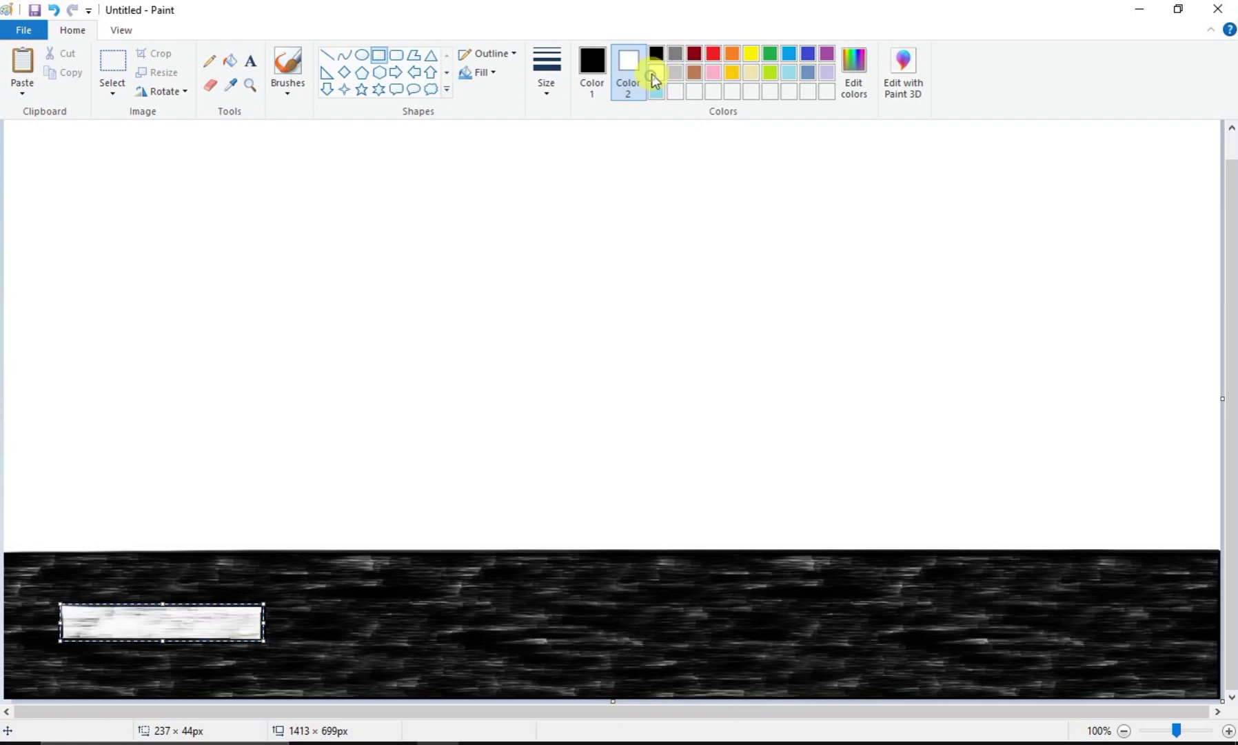
Step: Draw three more white rectangular markings in a row along the road, spaced out up to its right end
{"action": "left_click", "coordinate": [314, 612]}
{"action": "mouse_move", "coordinate": [357, 612]}
{"action": "left_mouse_down"}
{"action": "mouse_move", "coordinate": [502, 648]}
{"action": "mouse_move", "coordinate": [723, 637]}
{"action": "mouse_move", "coordinate": [802, 653]}
{"action": "mouse_move", "coordinate": [738, 620]}
{"action": "left_mouse_up"}
{"action": "left_click", "coordinate": [552, 610]}
{"action": "left_click", "coordinate": [855, 617]}
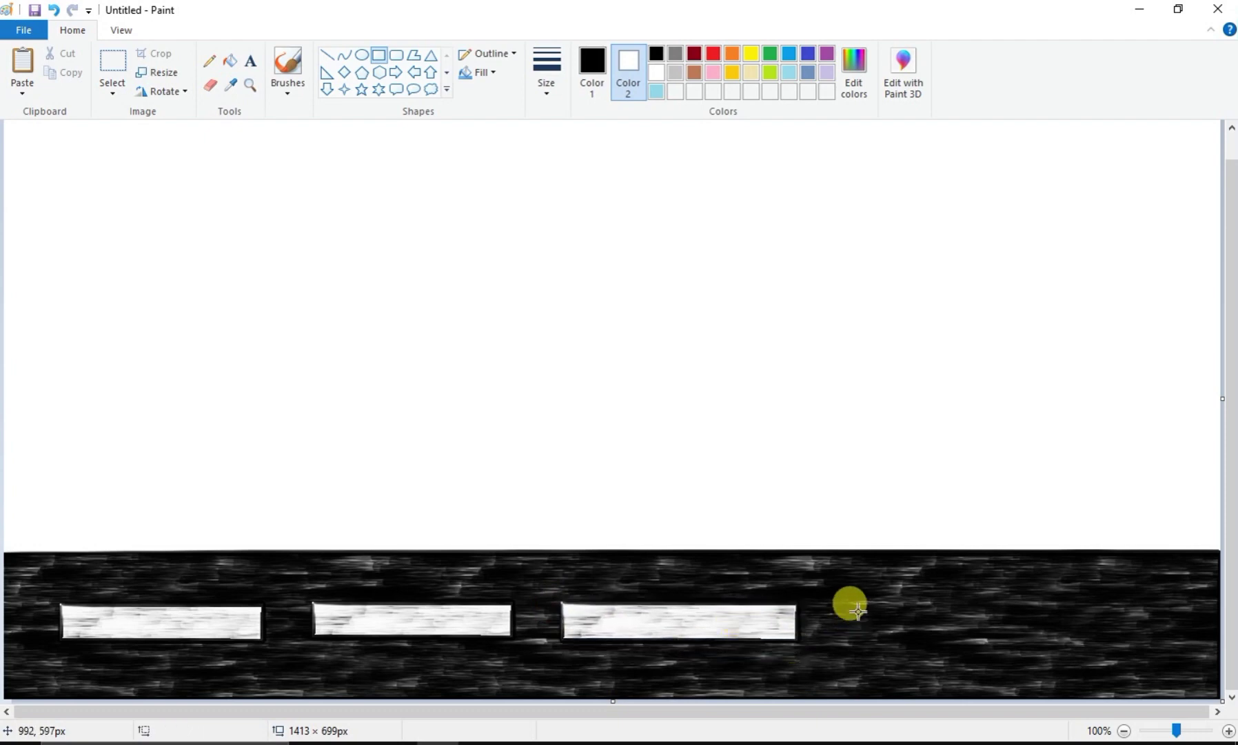
{"action": "left_click_drag", "start_coordinate": [857, 612], "coordinate": [1068, 631]}
{"action": "left_click_drag", "start_coordinate": [982, 647], "coordinate": [981, 626]}
{"action": "left_click_drag", "start_coordinate": [1112, 618], "coordinate": [1144, 618]}
{"action": "left_click", "coordinate": [1146, 618]}
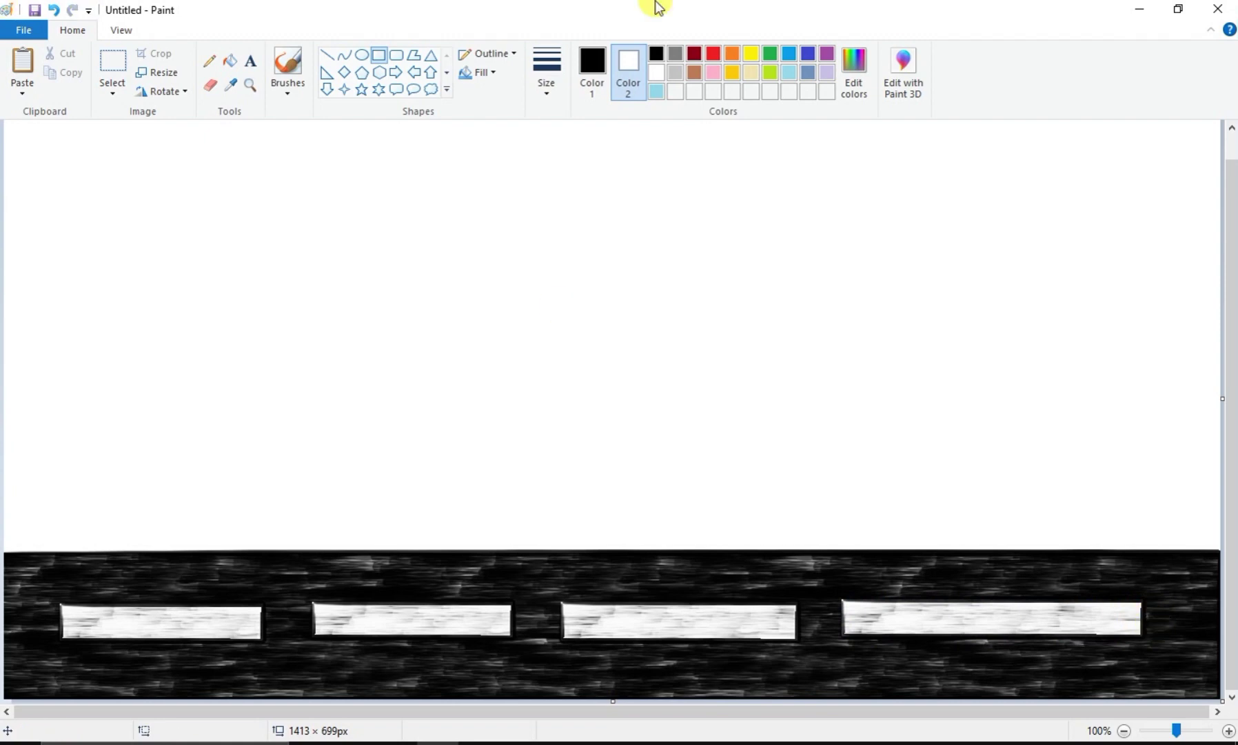
Step: Draw a circle about 132 × 120 px in the canvas's upper-left corner with a yellow outline and yellow fill as the sun
{"action": "scroll", "coordinate": [469, 520], "scroll_direction": "up", "scroll_amount": 1}
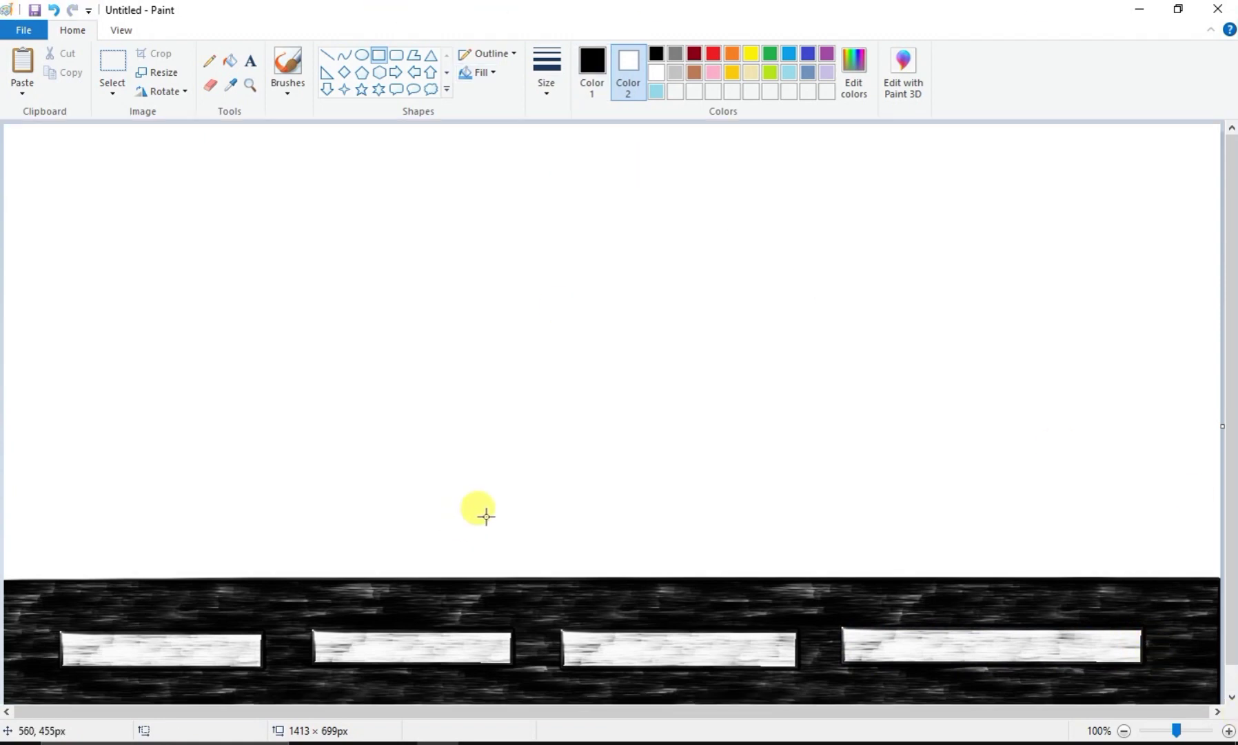
{"action": "left_click", "coordinate": [361, 56]}
{"action": "mouse_move", "coordinate": [24, 133]}
{"action": "left_mouse_down"}
{"action": "mouse_move", "coordinate": [47, 174]}
{"action": "mouse_move", "coordinate": [184, 240]}
{"action": "mouse_move", "coordinate": [157, 251]}
{"action": "mouse_move", "coordinate": [139, 237]}
{"action": "left_mouse_up"}
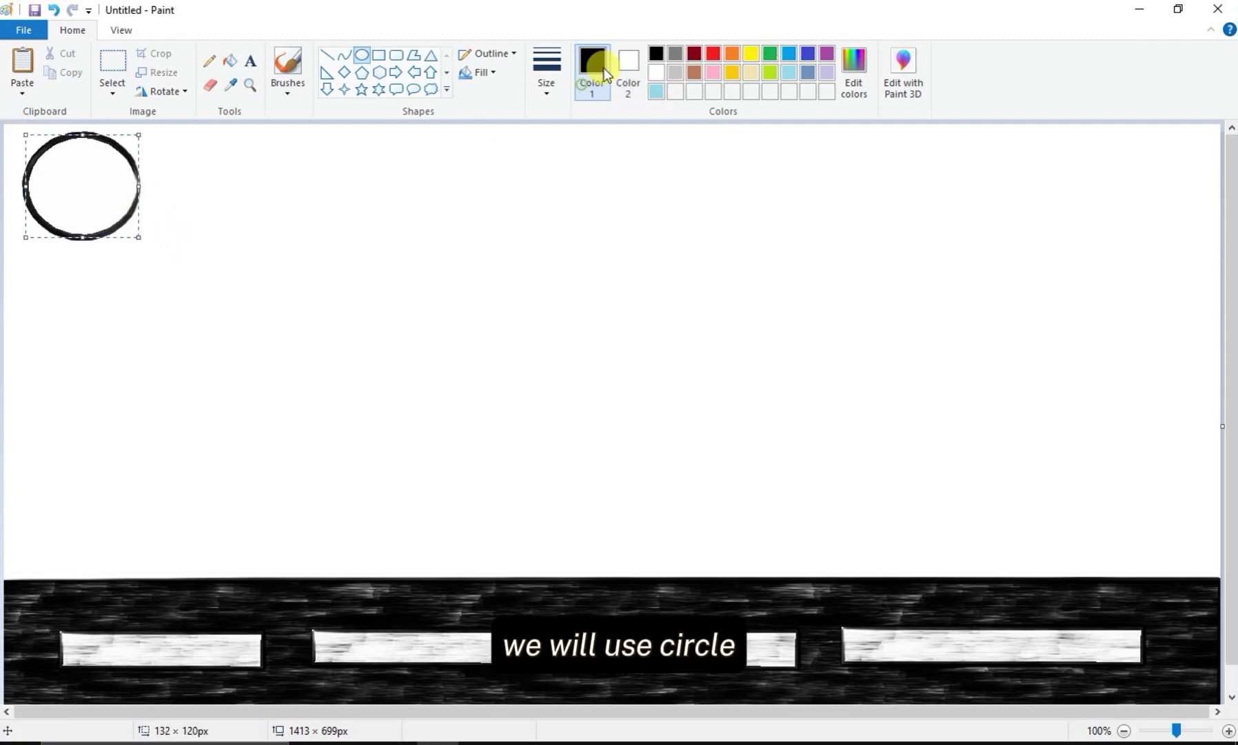
{"action": "left_click", "coordinate": [751, 55]}
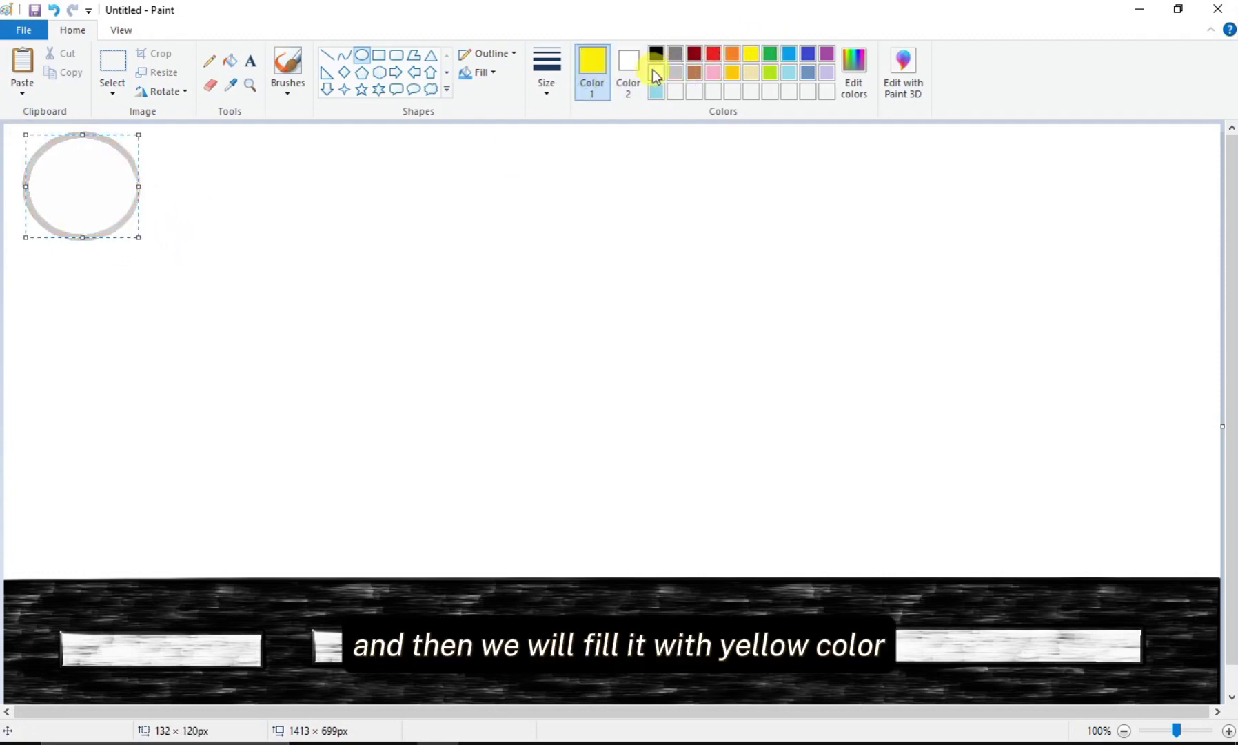
{"action": "left_click", "coordinate": [629, 69]}
{"action": "left_click", "coordinate": [751, 54]}
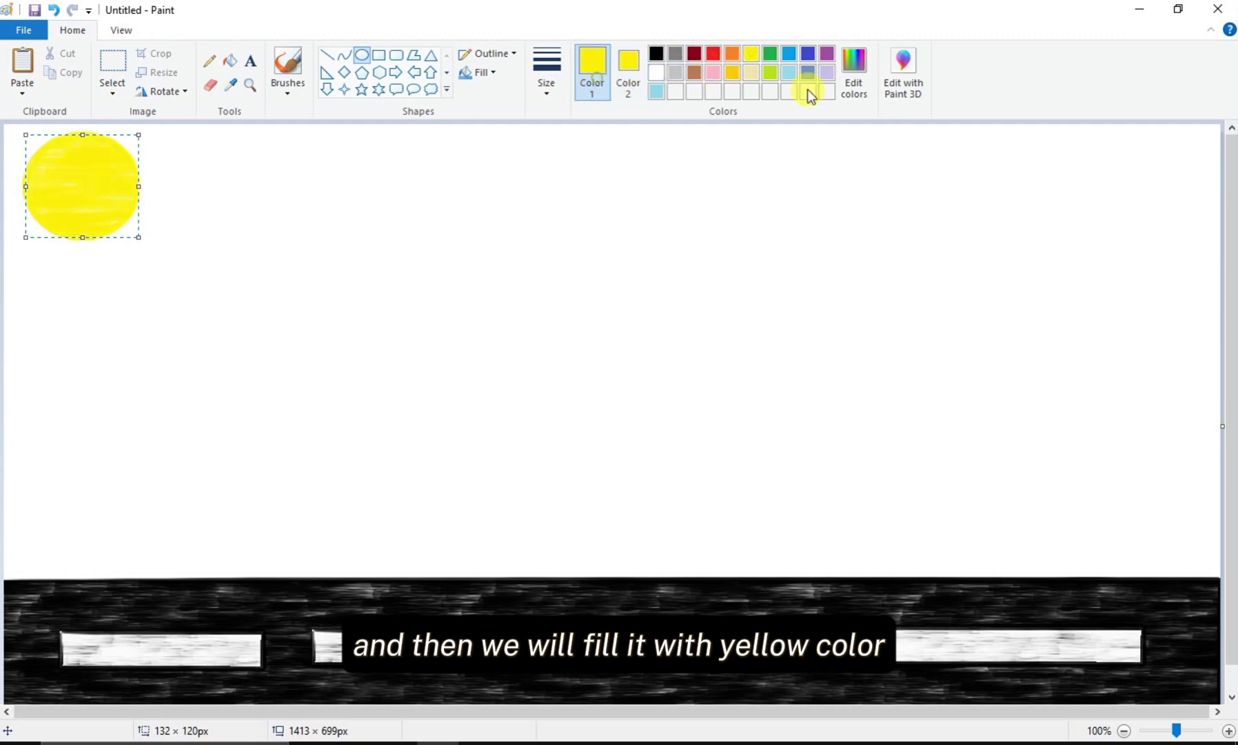
Step: Define a darker shade of yellow as a custom color for Color 1
{"action": "left_click", "coordinate": [854, 71]}
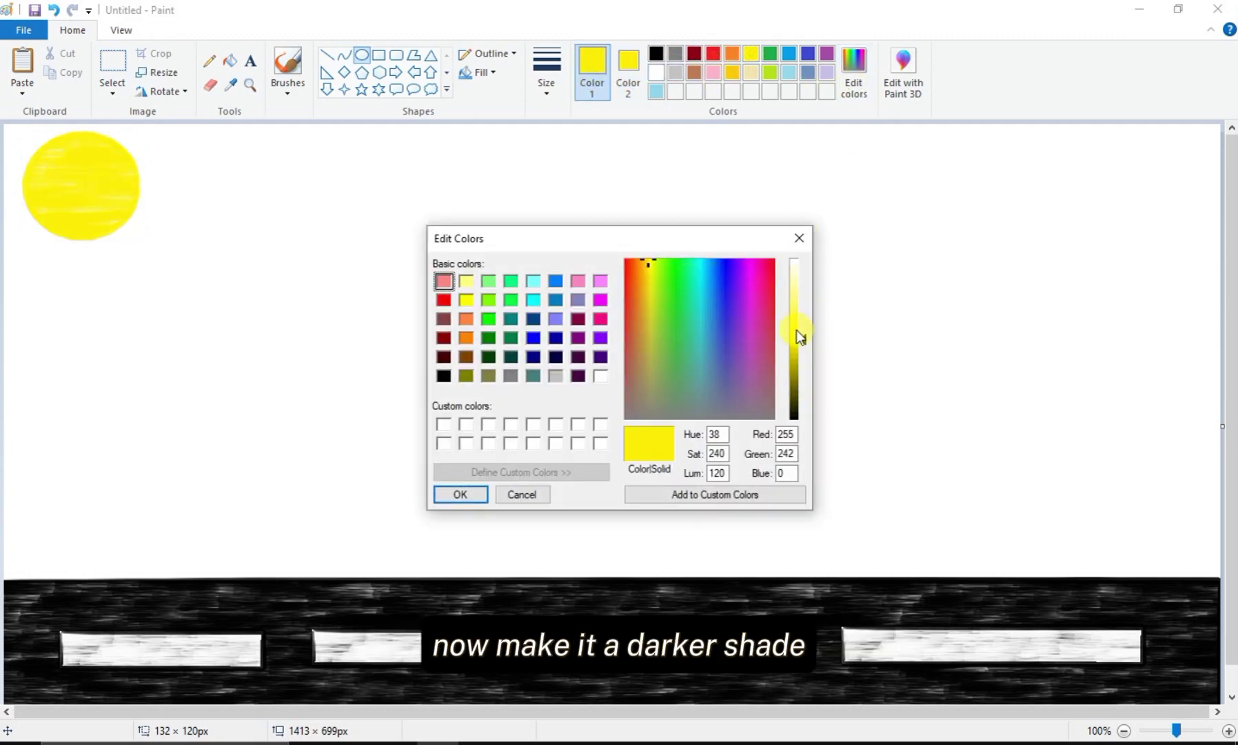
{"action": "left_click_drag", "start_coordinate": [799, 336], "coordinate": [799, 346]}
{"action": "left_click", "coordinate": [465, 487]}
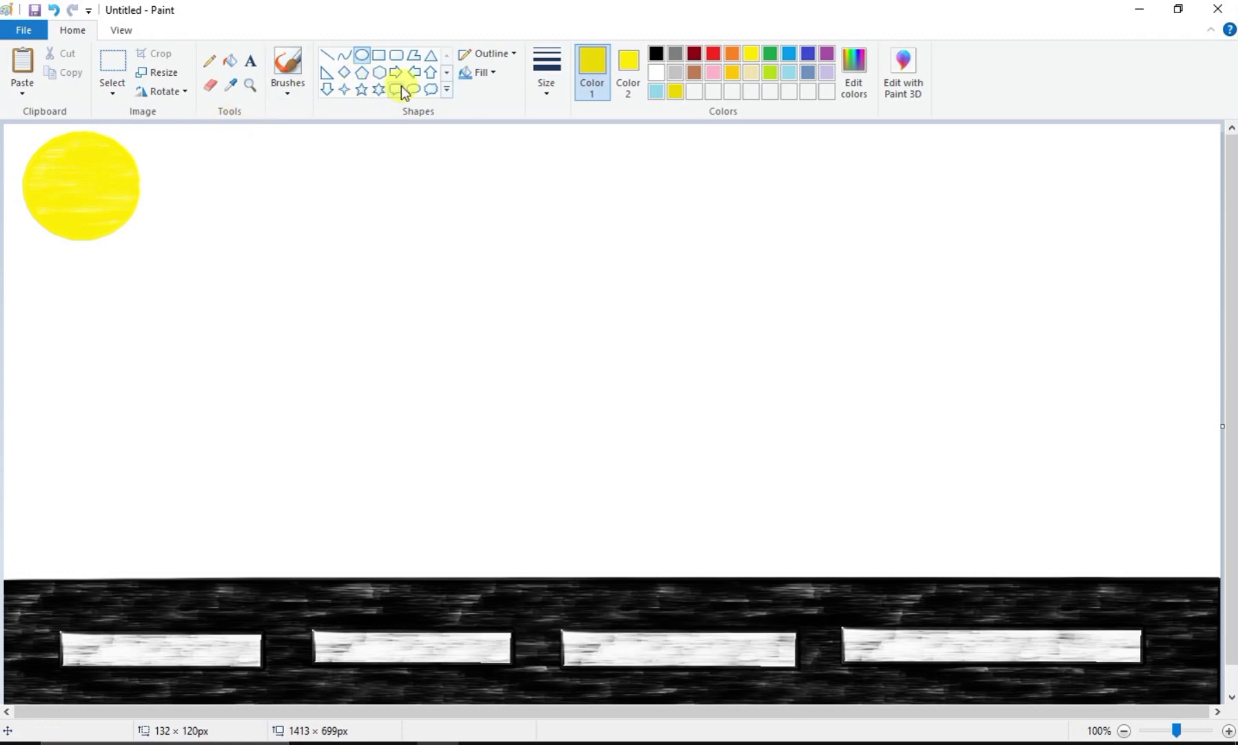
Step: Draw a cloud callout about 250 × 67 px beside the sun with light blue outline and fill
{"action": "left_click", "coordinate": [431, 90]}
{"action": "left_click_drag", "start_coordinate": [231, 139], "coordinate": [447, 198]}
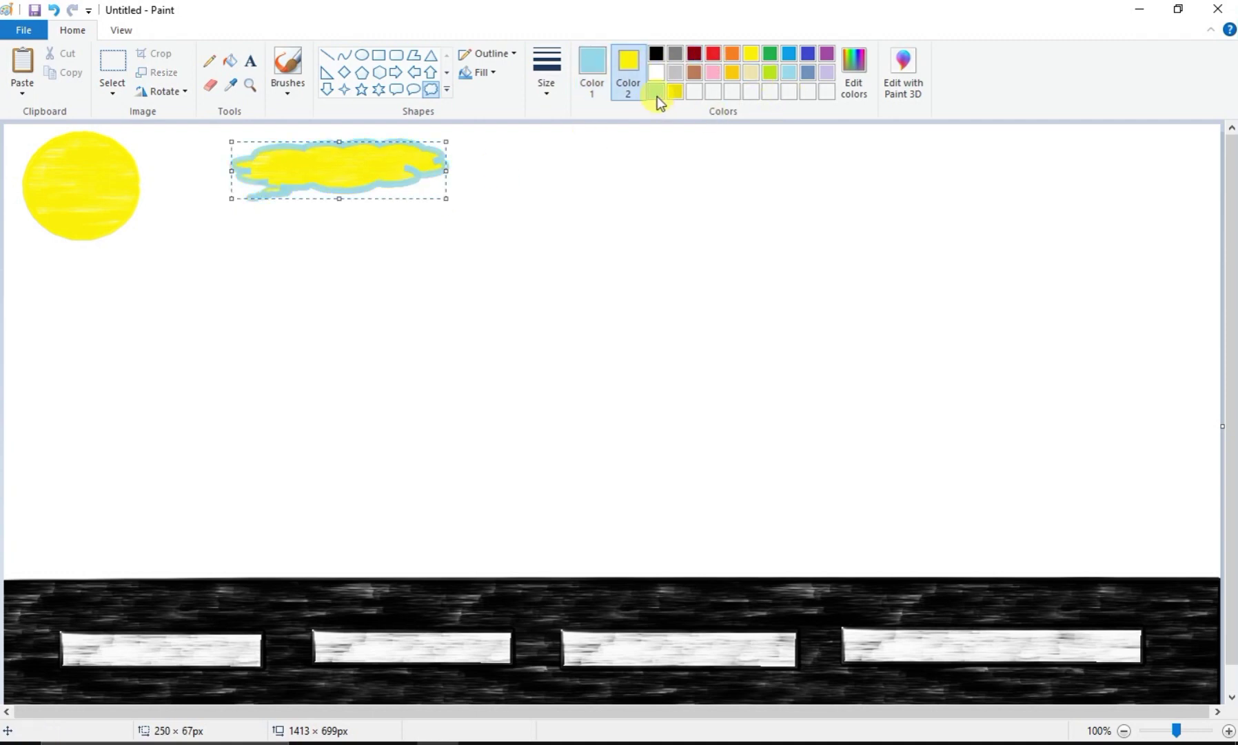
{"action": "left_click", "coordinate": [656, 90]}
Step: Move the first cloud closer to the sun and add two light blue clouds, about 520 × 56 px and 110 × 31 px
{"action": "left_click_drag", "start_coordinate": [404, 172], "coordinate": [817, 235]}
{"action": "left_click", "coordinate": [414, 171]}
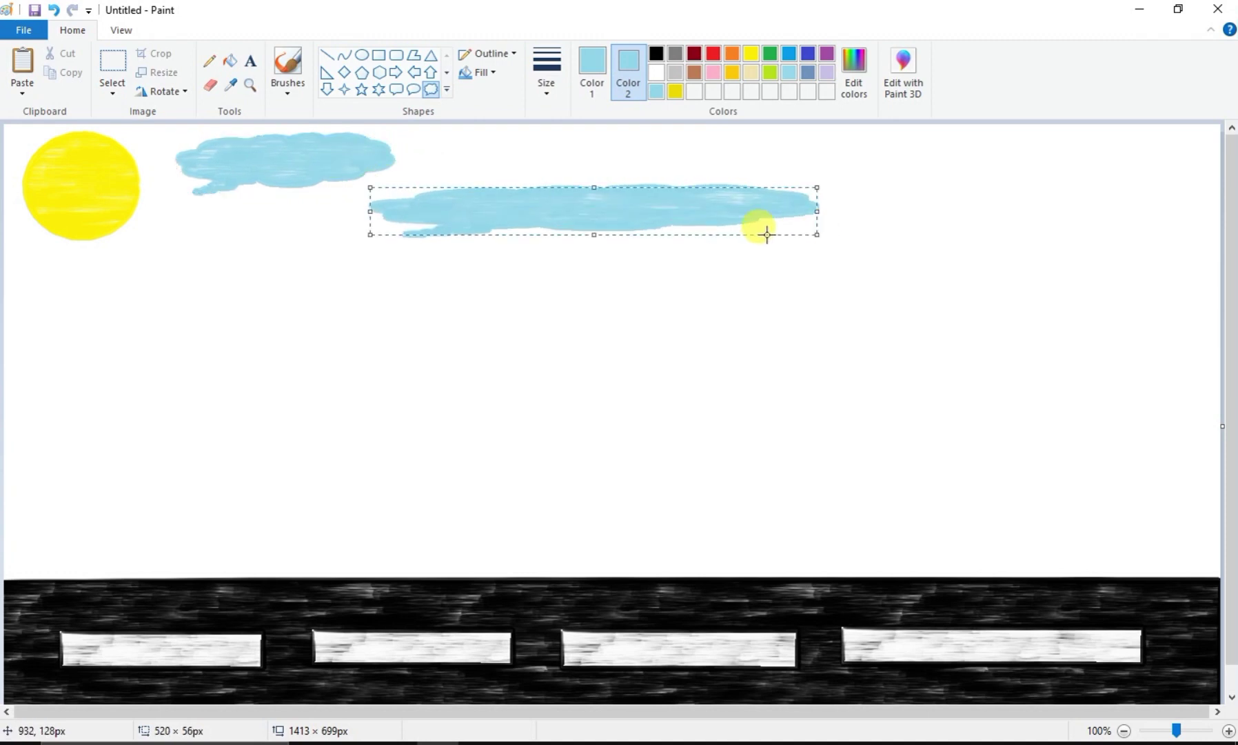
{"action": "left_click_drag", "start_coordinate": [701, 204], "coordinate": [683, 191]}
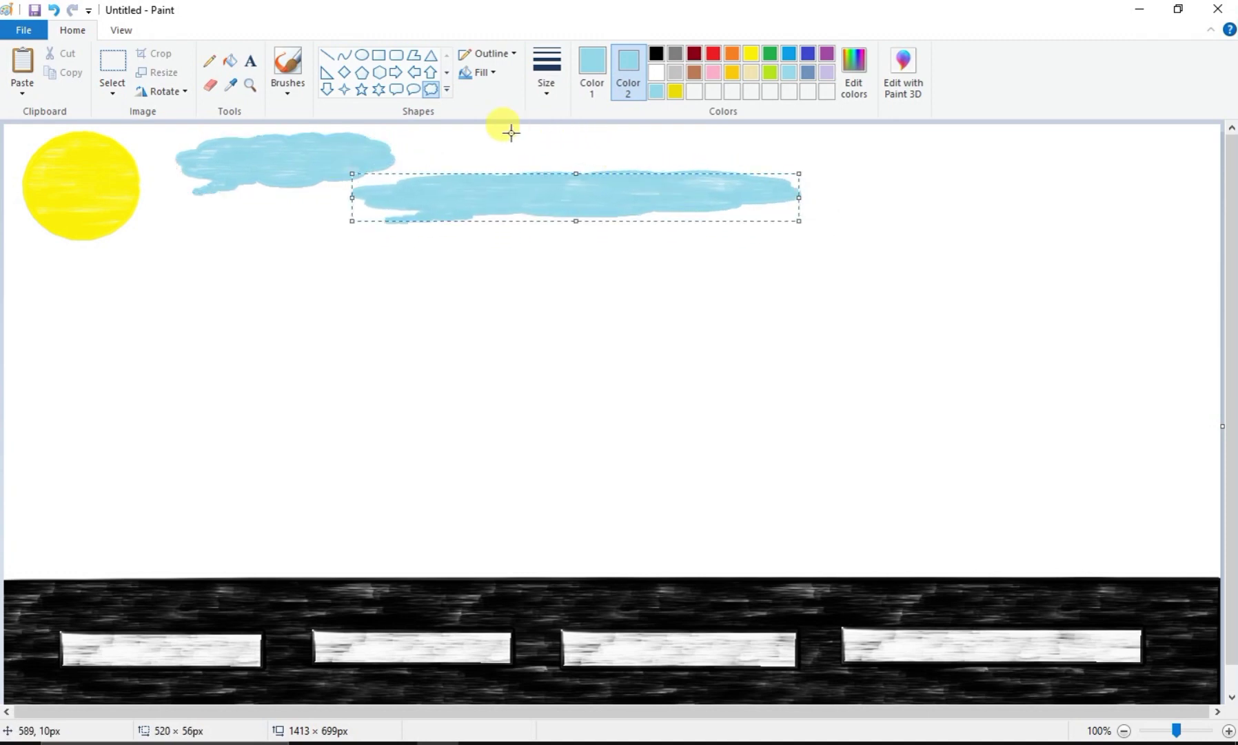
{"action": "left_click_drag", "start_coordinate": [511, 132], "coordinate": [606, 159]}
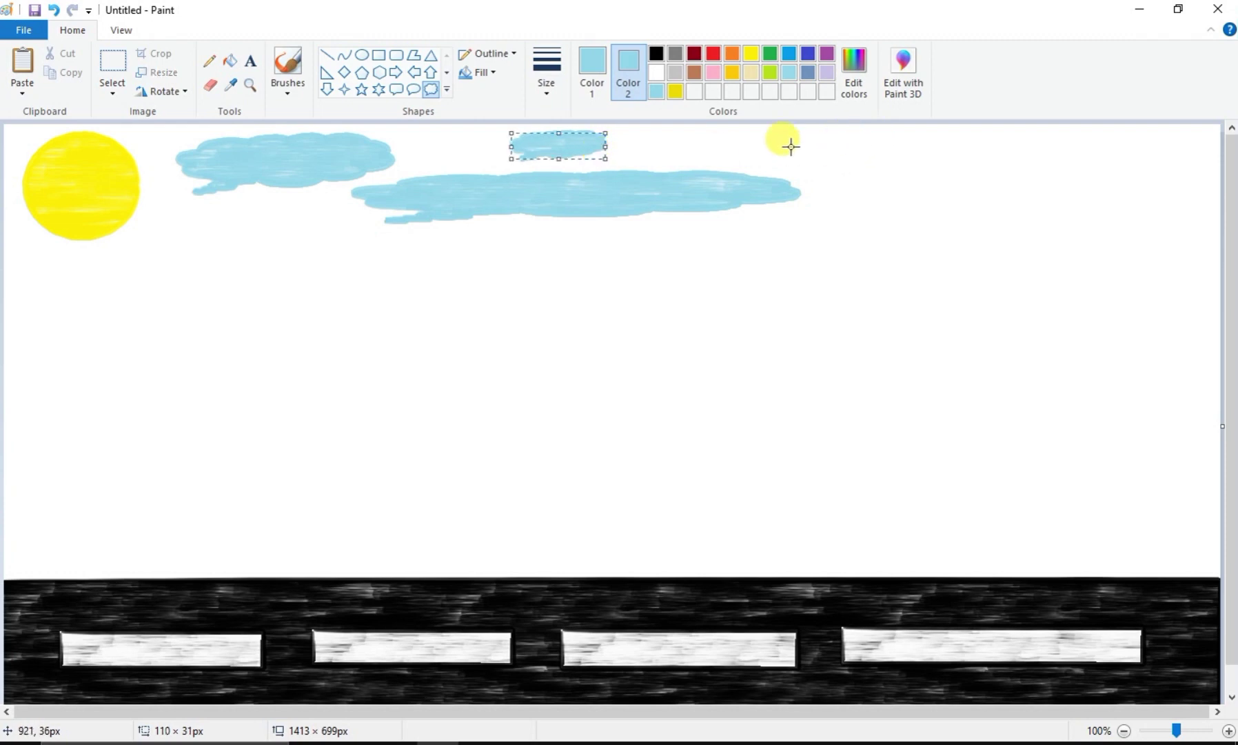
Step: Draw a light blue cloud about 319 × 82 px and place it in the canvas's upper-right corner
{"action": "left_click_drag", "start_coordinate": [780, 133], "coordinate": [1055, 267]}
{"action": "left_click_drag", "start_coordinate": [946, 215], "coordinate": [1118, 212]}
{"action": "left_click_drag", "start_coordinate": [1062, 266], "coordinate": [1032, 203]}
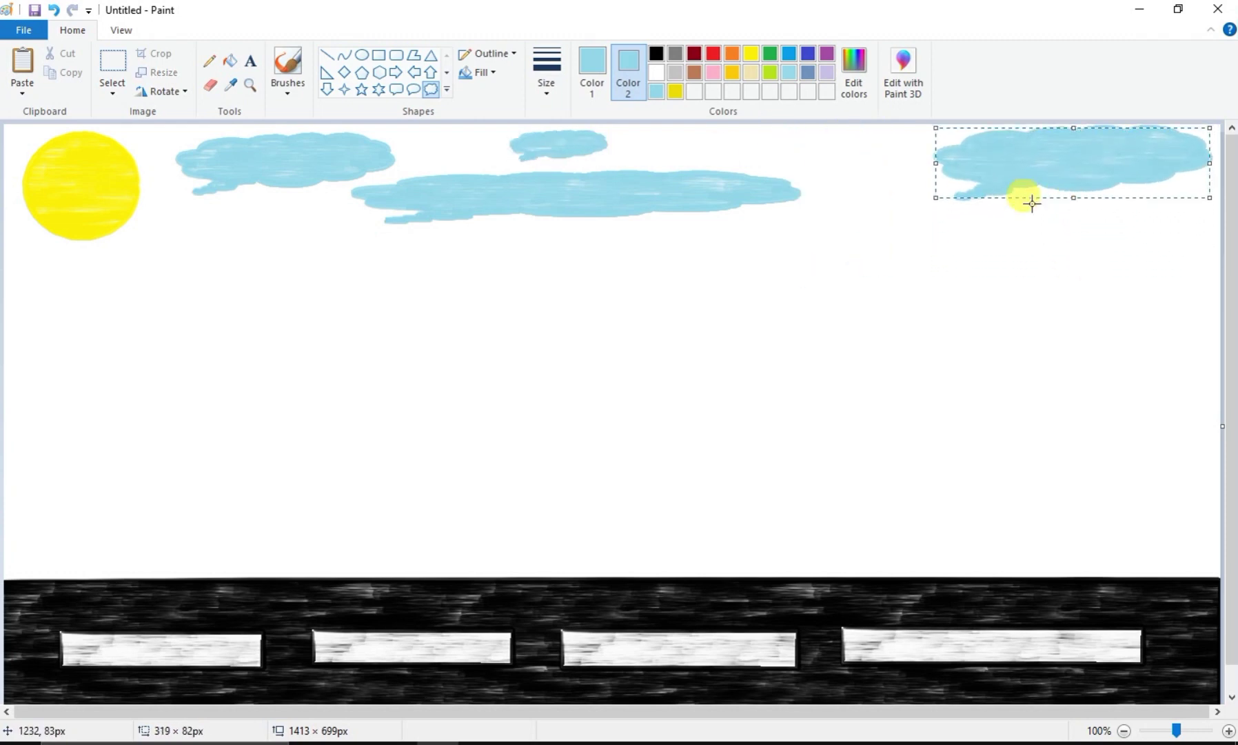
{"action": "left_click", "coordinate": [981, 202]}
Step: Draw two more light blue clouds, placing one below the long cloud's right end and the other below the upper-right cloud
{"action": "left_click_drag", "start_coordinate": [789, 150], "coordinate": [997, 221]}
{"action": "left_click_drag", "start_coordinate": [918, 188], "coordinate": [857, 247]}
{"action": "left_click", "coordinate": [846, 170]}
{"action": "left_click_drag", "start_coordinate": [802, 145], "coordinate": [1003, 229]}
{"action": "left_click_drag", "start_coordinate": [937, 188], "coordinate": [904, 164]}
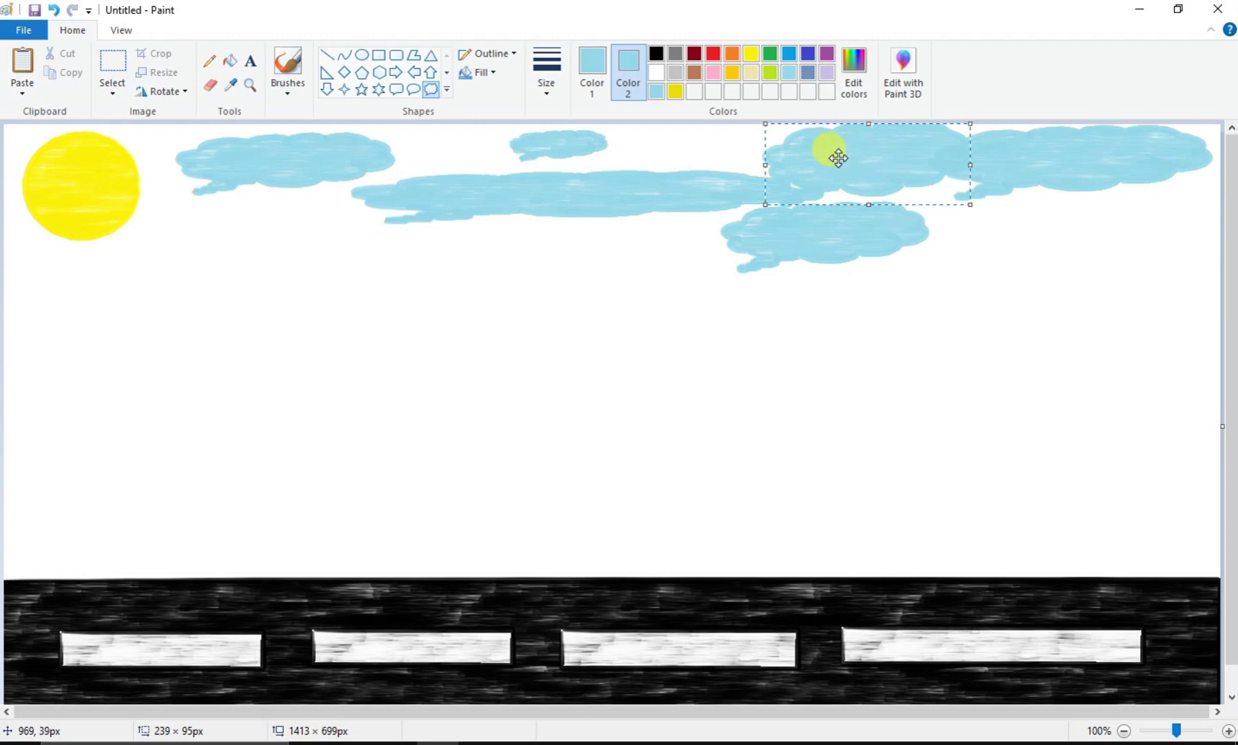
{"action": "left_click_drag", "start_coordinate": [839, 157], "coordinate": [1054, 236]}
{"action": "left_click", "coordinate": [838, 279]}
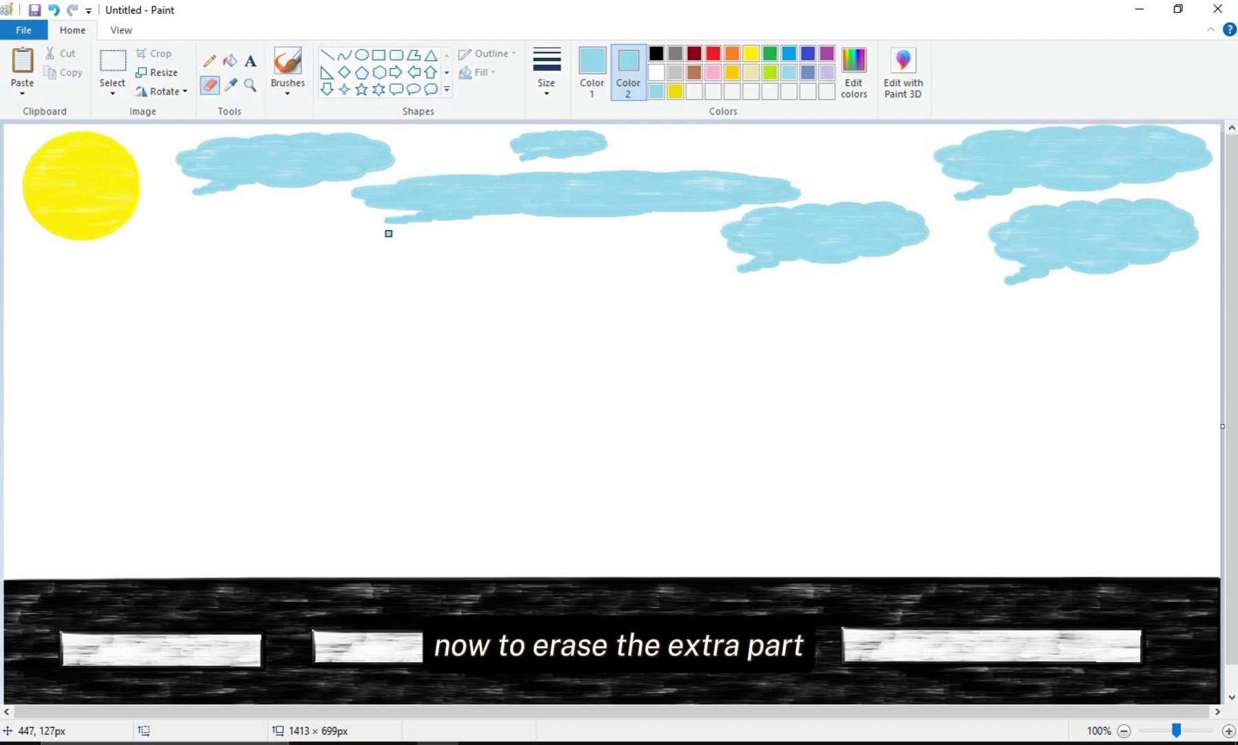
Step: Erase the callout tails from the undersides of the clouds, using white as the eraser colour
{"action": "left_click", "coordinate": [656, 71]}
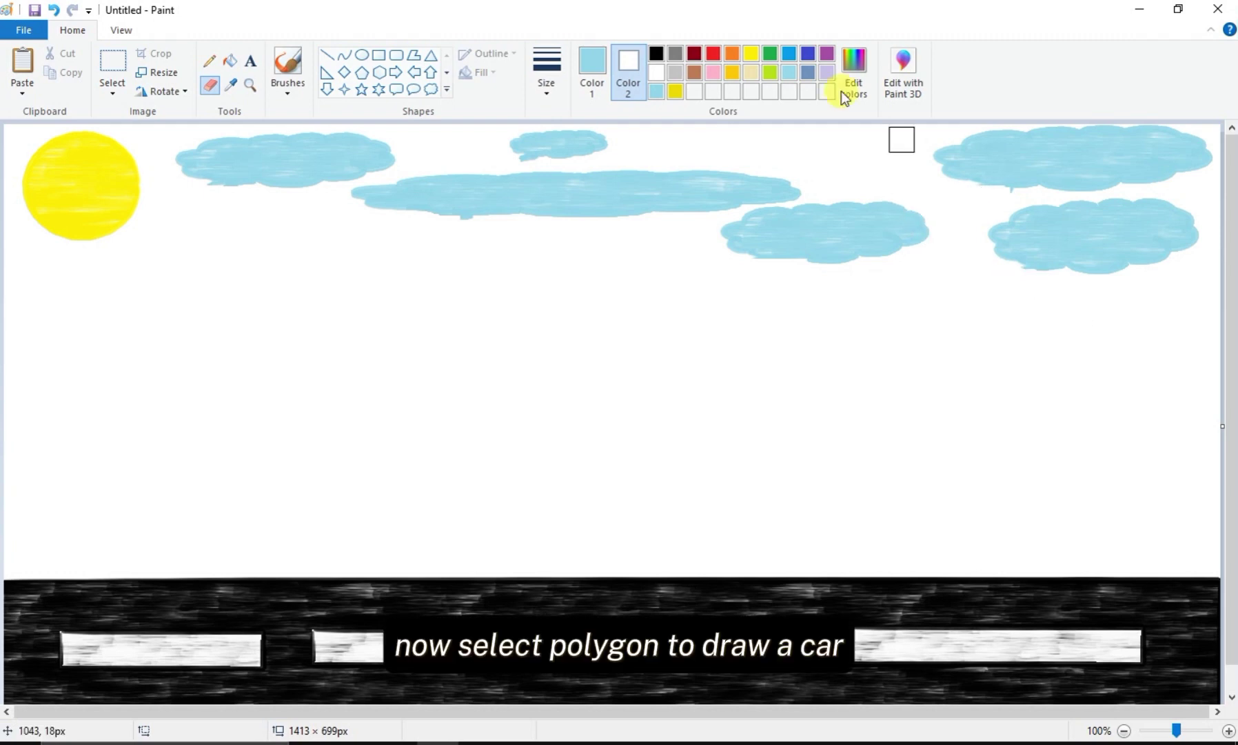
Step: Draw a car body polygon with a purple outline, widen it to about 624 × 205 px and place it on the road's upper edge
{"action": "left_click", "coordinate": [413, 56]}
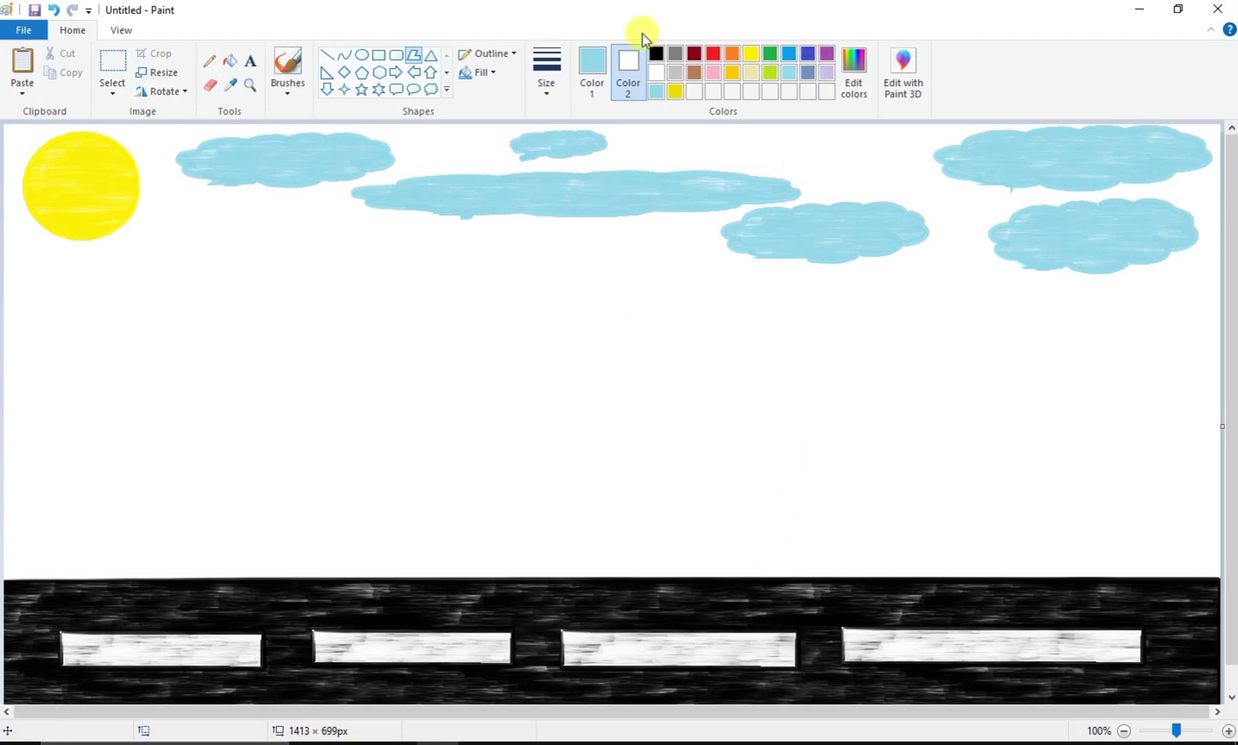
{"action": "left_click", "coordinate": [829, 56]}
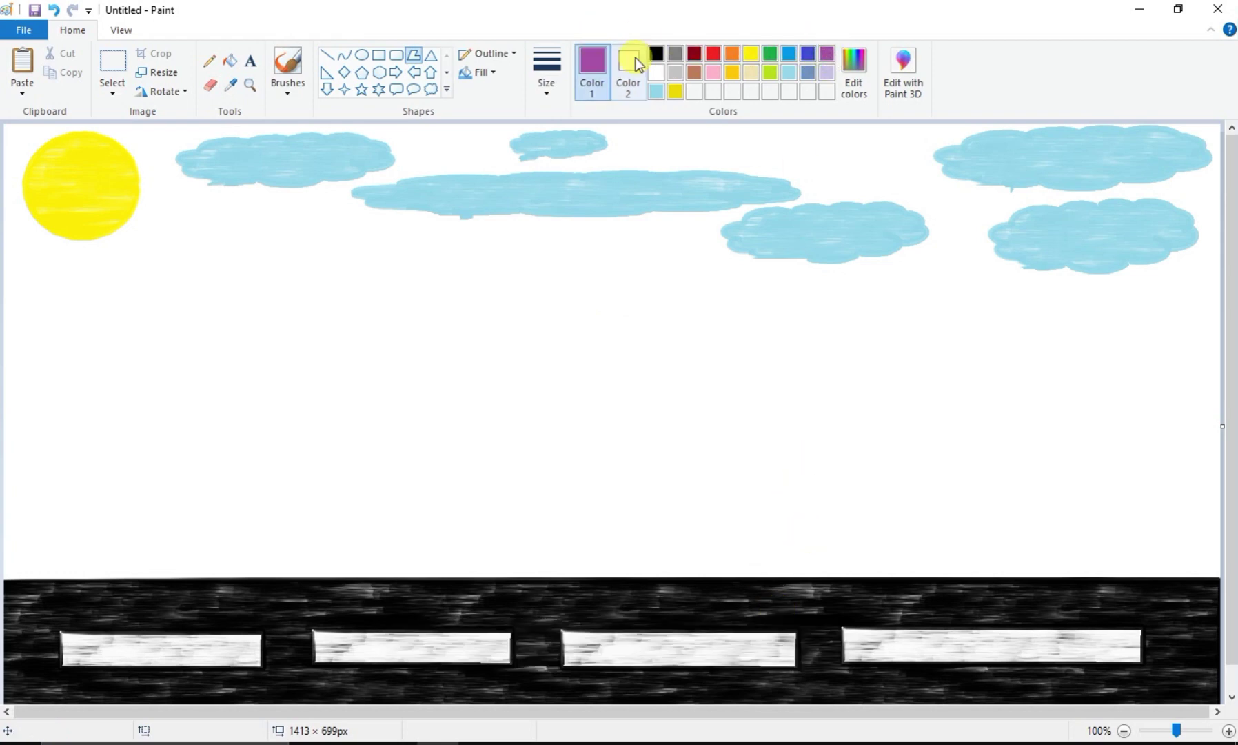
{"action": "left_click_drag", "start_coordinate": [825, 596], "coordinate": [801, 582]}
{"action": "left_click_drag", "start_coordinate": [722, 574], "coordinate": [747, 571]}
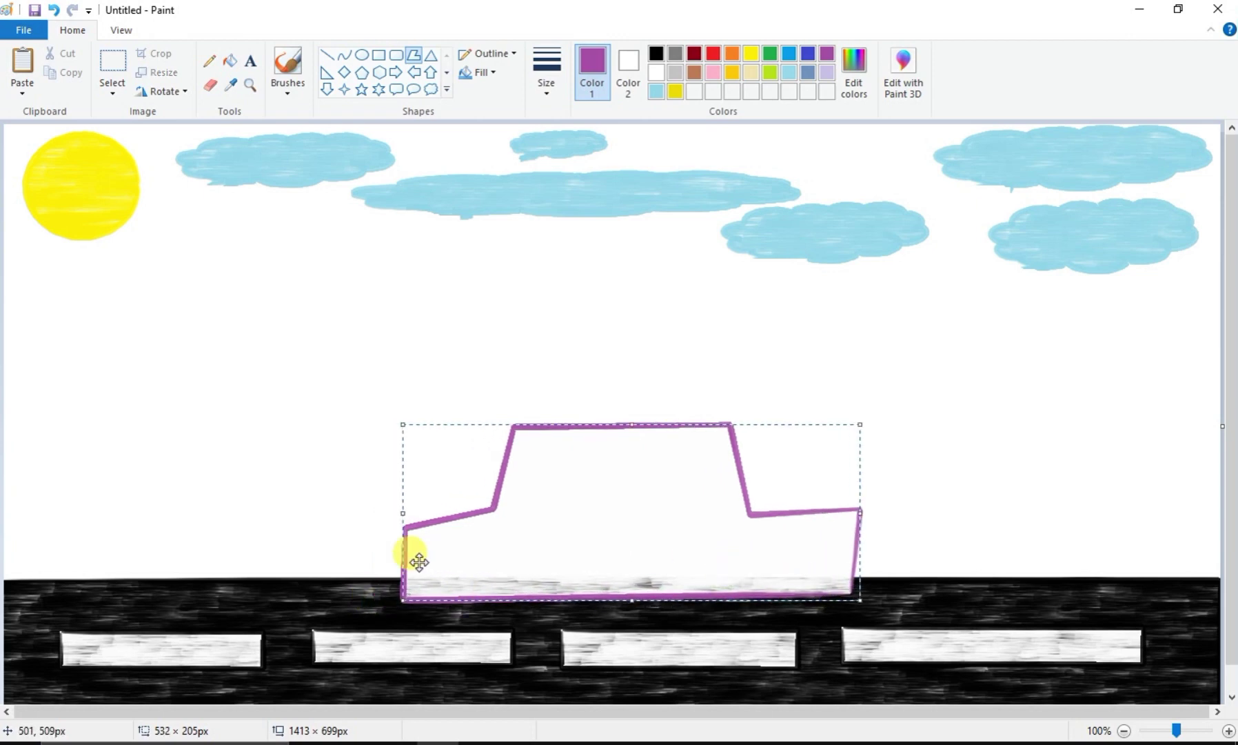
{"action": "left_click_drag", "start_coordinate": [404, 511], "coordinate": [323, 514]}
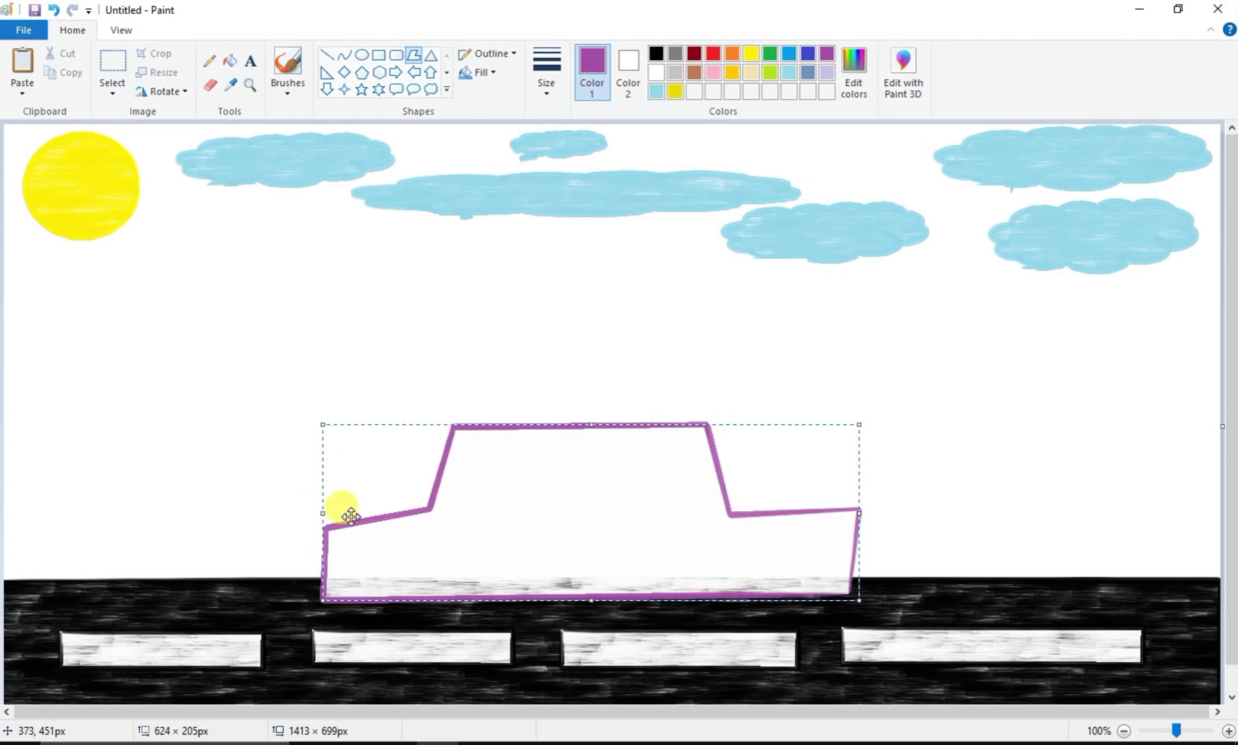
{"action": "mouse_move", "coordinate": [615, 564]}
{"action": "left_mouse_down"}
{"action": "mouse_move", "coordinate": [634, 563]}
{"action": "mouse_move", "coordinate": [617, 564]}
{"action": "left_mouse_up"}
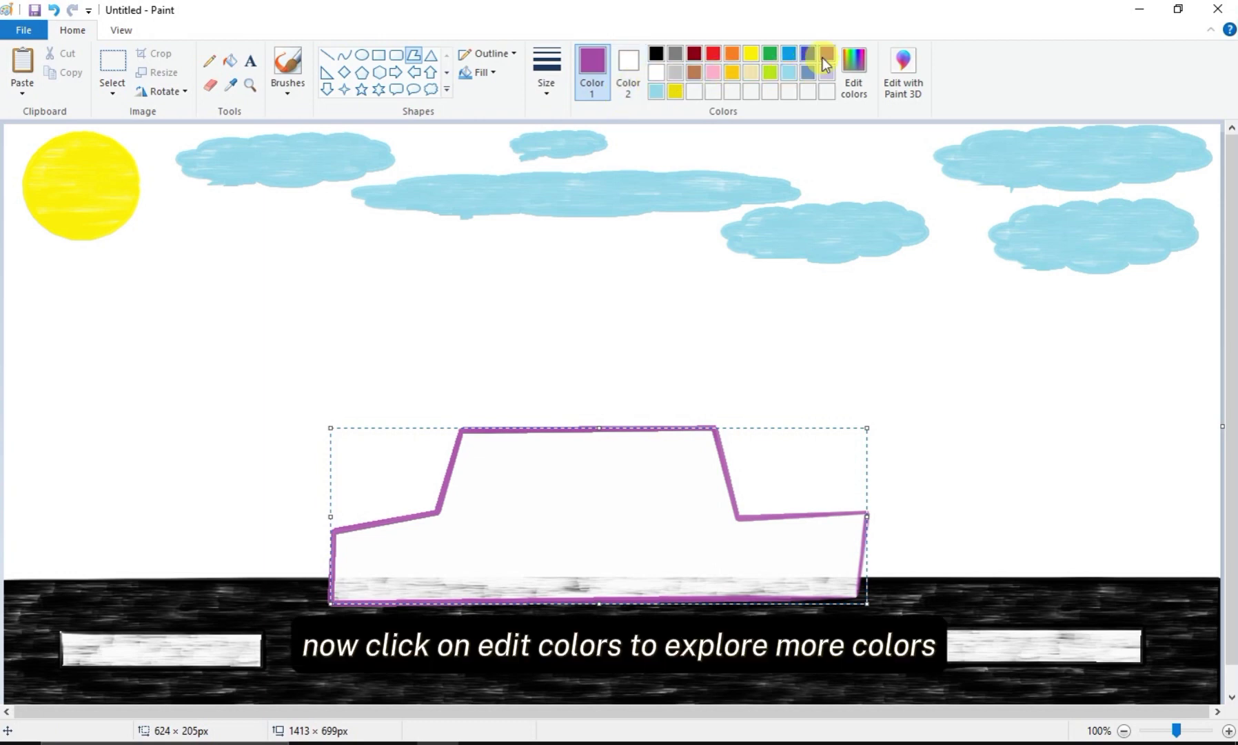
Step: Change the car body's outline and fill to teal (RGB 0, 128, 128) and raise it so it sits on the road's edge
{"action": "left_click", "coordinate": [853, 62]}
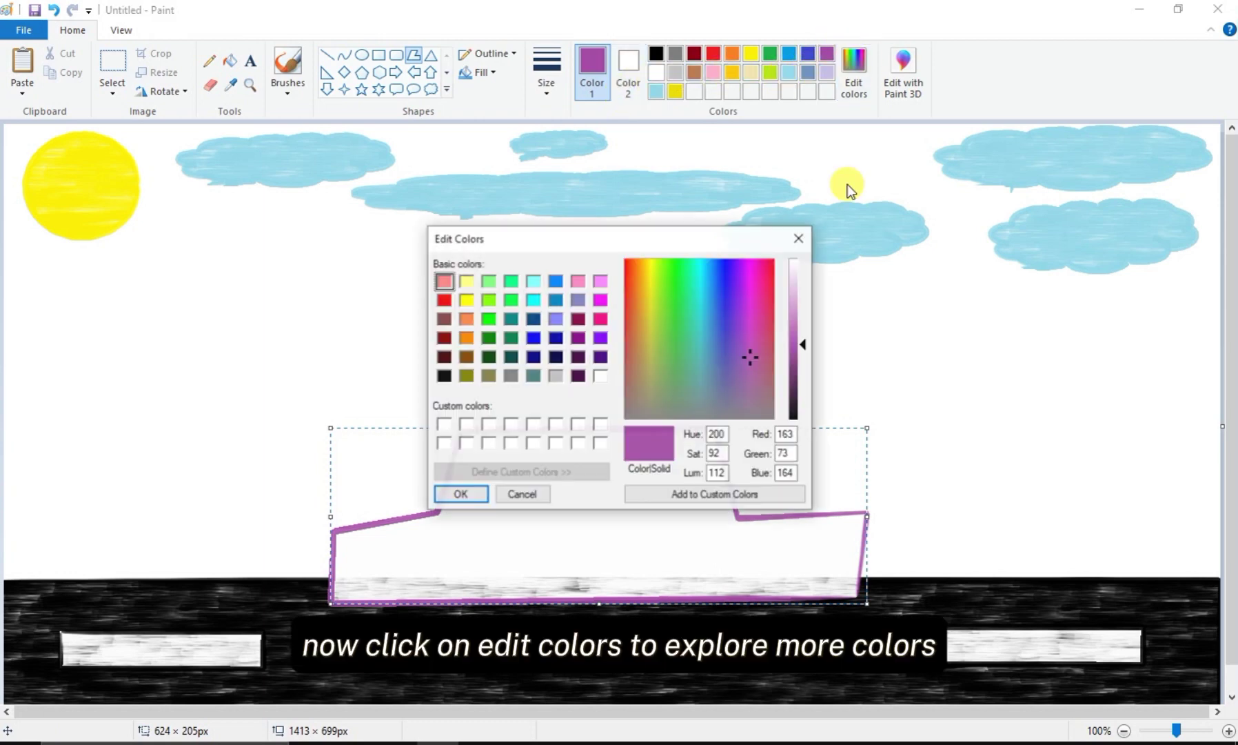
{"action": "left_click", "coordinate": [511, 337]}
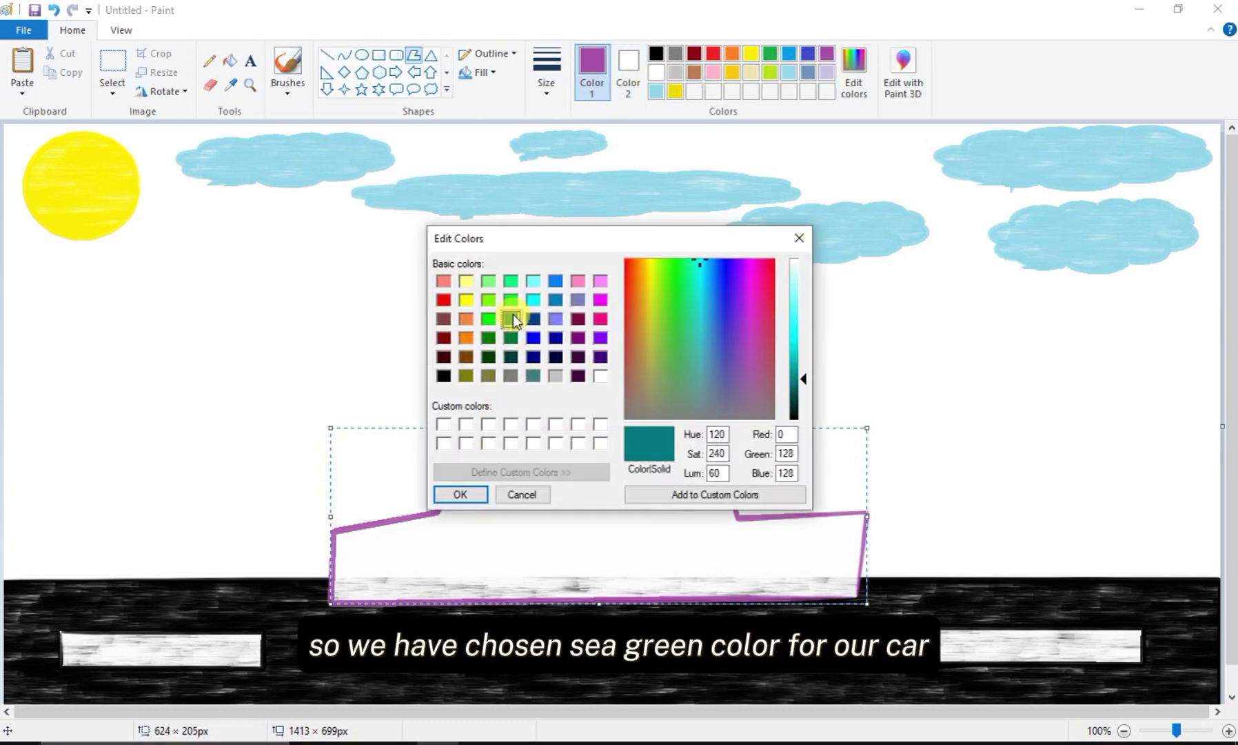
{"action": "left_click", "coordinate": [458, 494]}
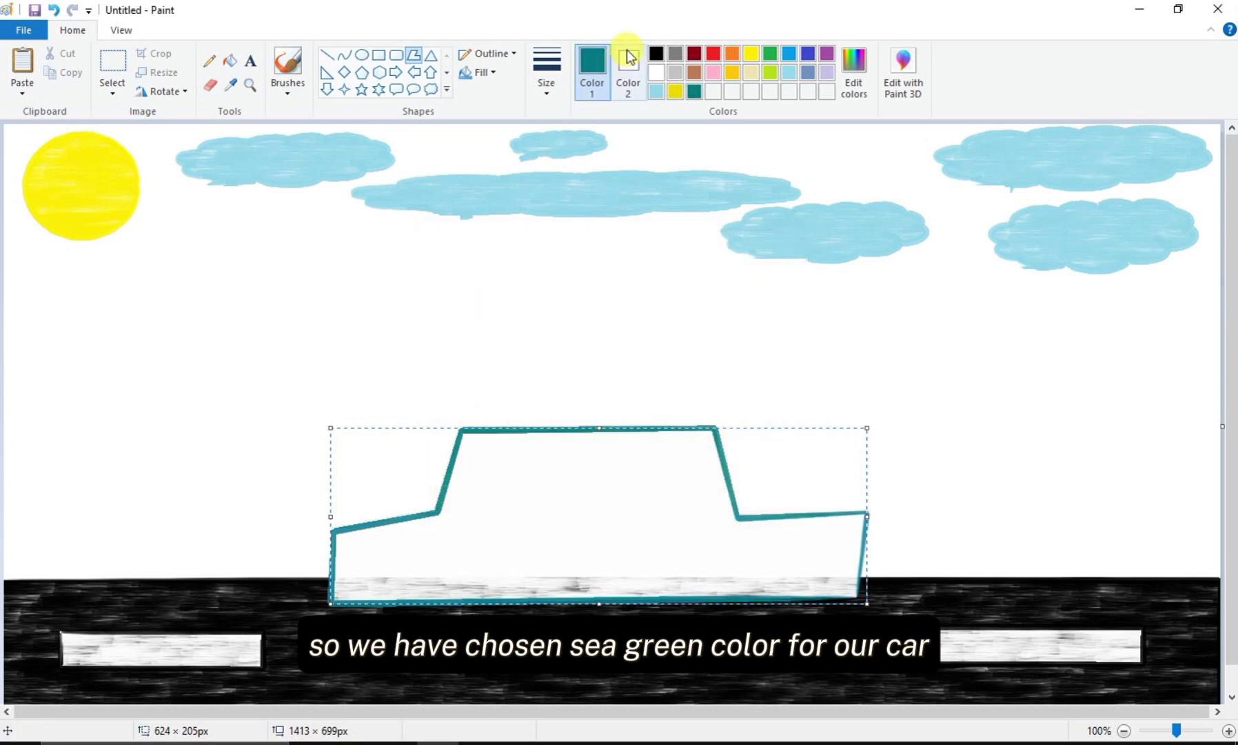
{"action": "right_click", "coordinate": [695, 90]}
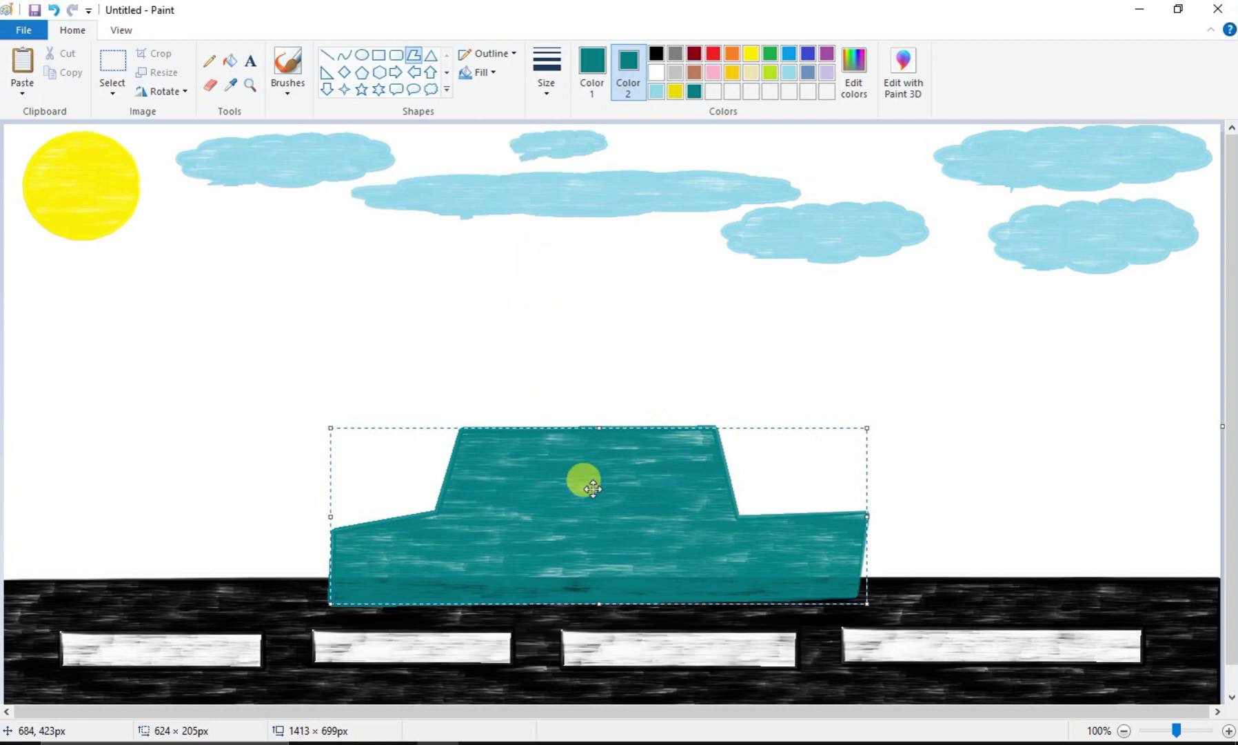
{"action": "left_click_drag", "start_coordinate": [593, 488], "coordinate": [586, 467]}
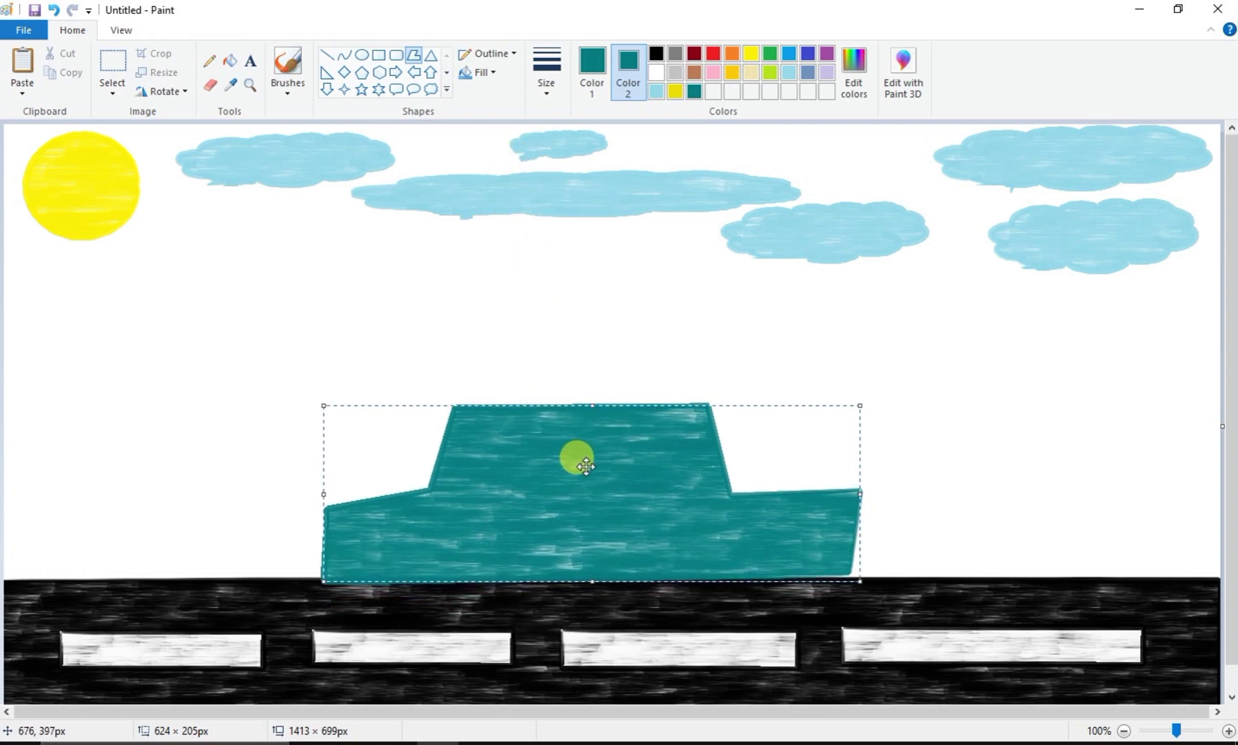
{"action": "left_click", "coordinate": [511, 335]}
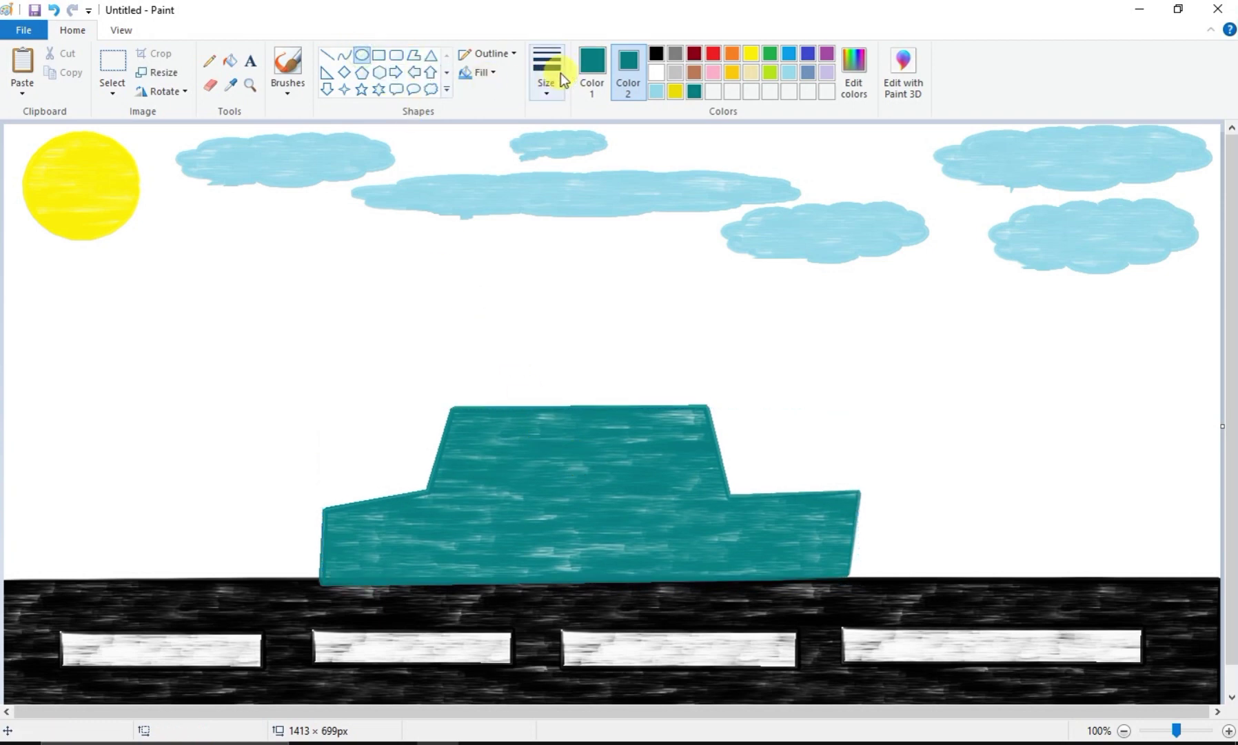
Step: Draw two black ovals with solid colour fill as the car's wheels, about 117 × 121 px and 127 × 117 px
{"action": "left_click", "coordinate": [495, 73]}
{"action": "left_click", "coordinate": [491, 110]}
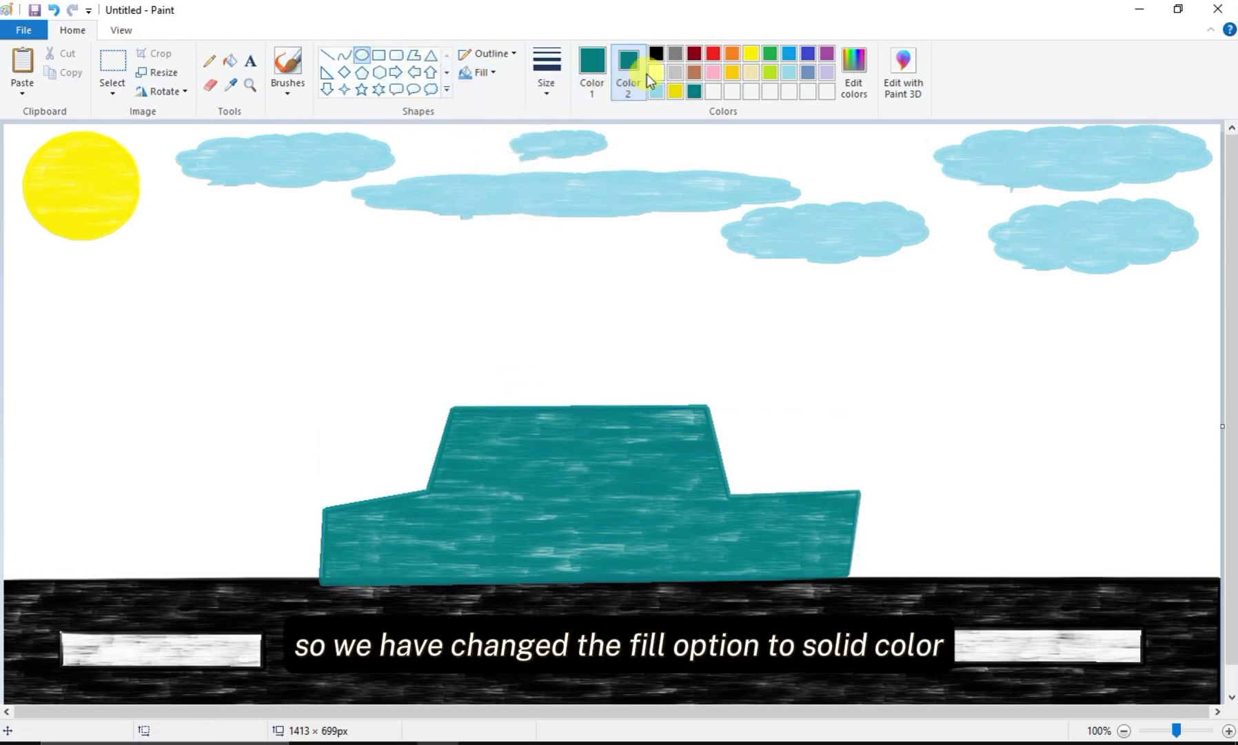
{"action": "left_click", "coordinate": [587, 75]}
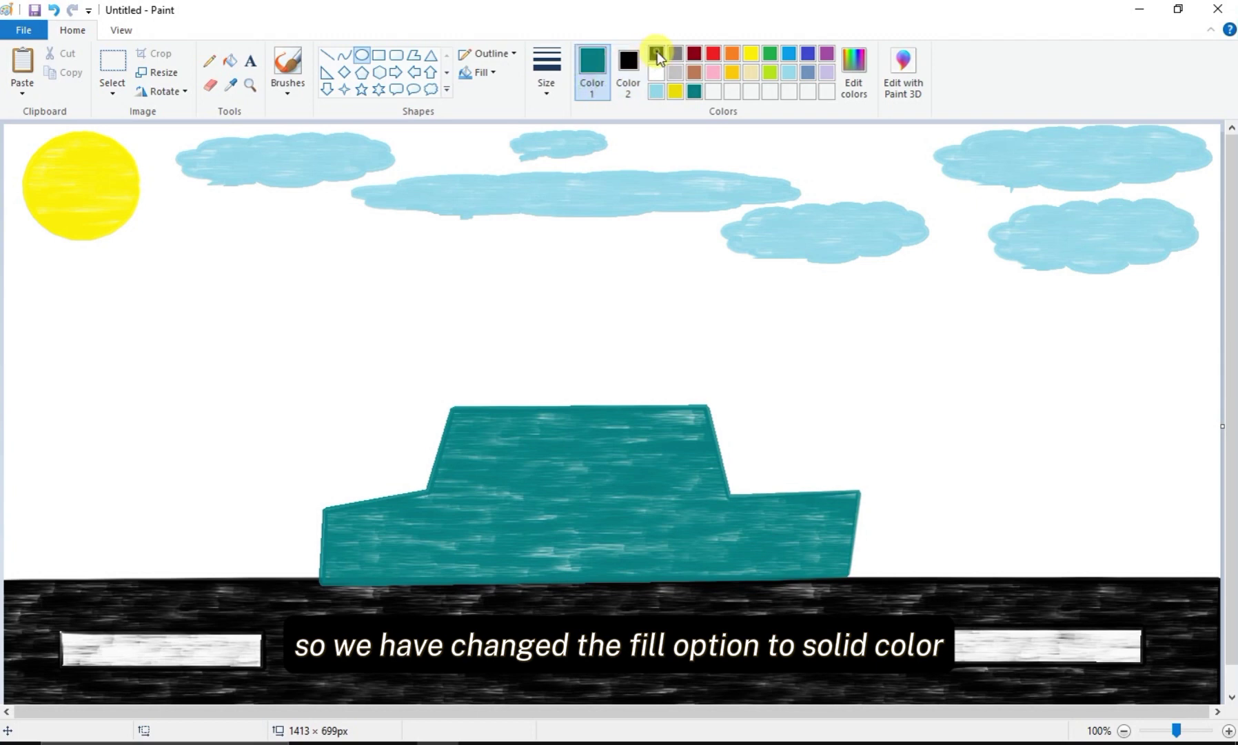
{"action": "mouse_move", "coordinate": [411, 537]}
{"action": "left_mouse_down"}
{"action": "mouse_move", "coordinate": [476, 612]}
{"action": "mouse_move", "coordinate": [509, 614]}
{"action": "mouse_move", "coordinate": [465, 592]}
{"action": "left_mouse_up"}
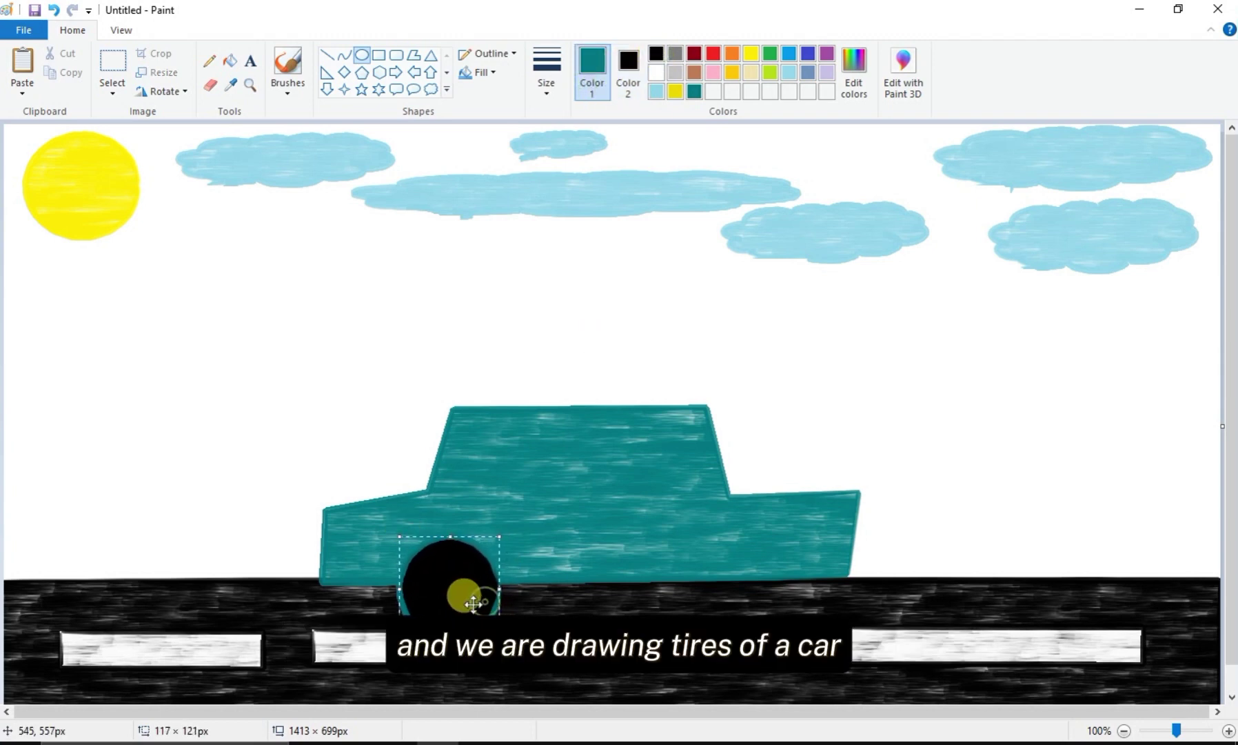
{"action": "left_click", "coordinate": [657, 54]}
{"action": "left_click_drag", "start_coordinate": [619, 533], "coordinate": [731, 632]}
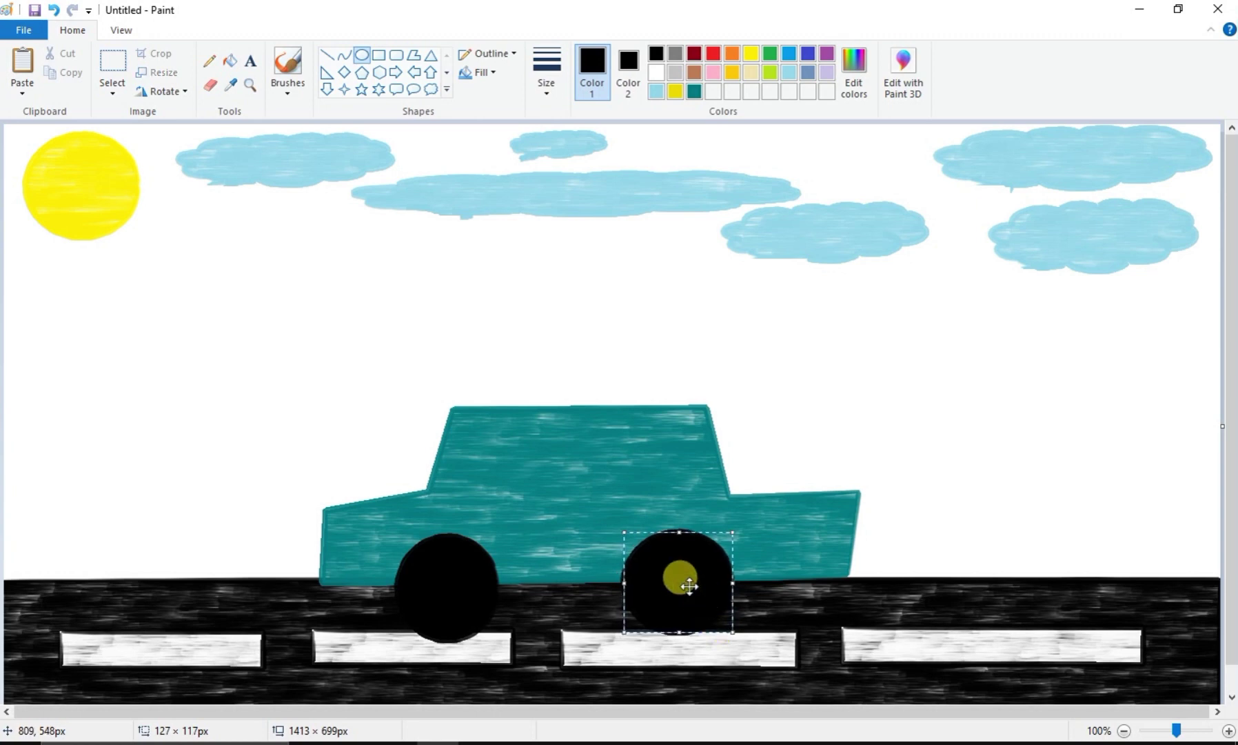
{"action": "left_click", "coordinate": [625, 514]}
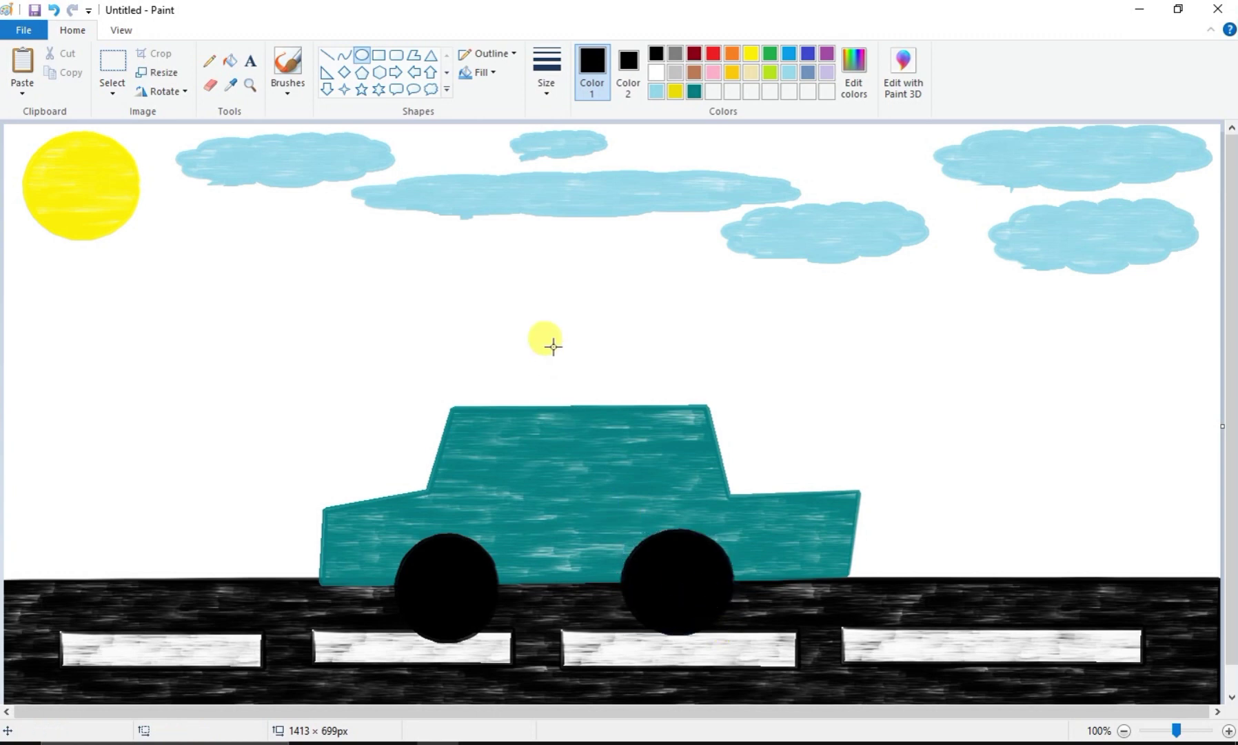
Step: Draw a black polygon window in the right half of the car's cabin and widen it to about 168 × 86 px
{"action": "left_click", "coordinate": [408, 58]}
{"action": "left_click_drag", "start_coordinate": [686, 428], "coordinate": [702, 495]}
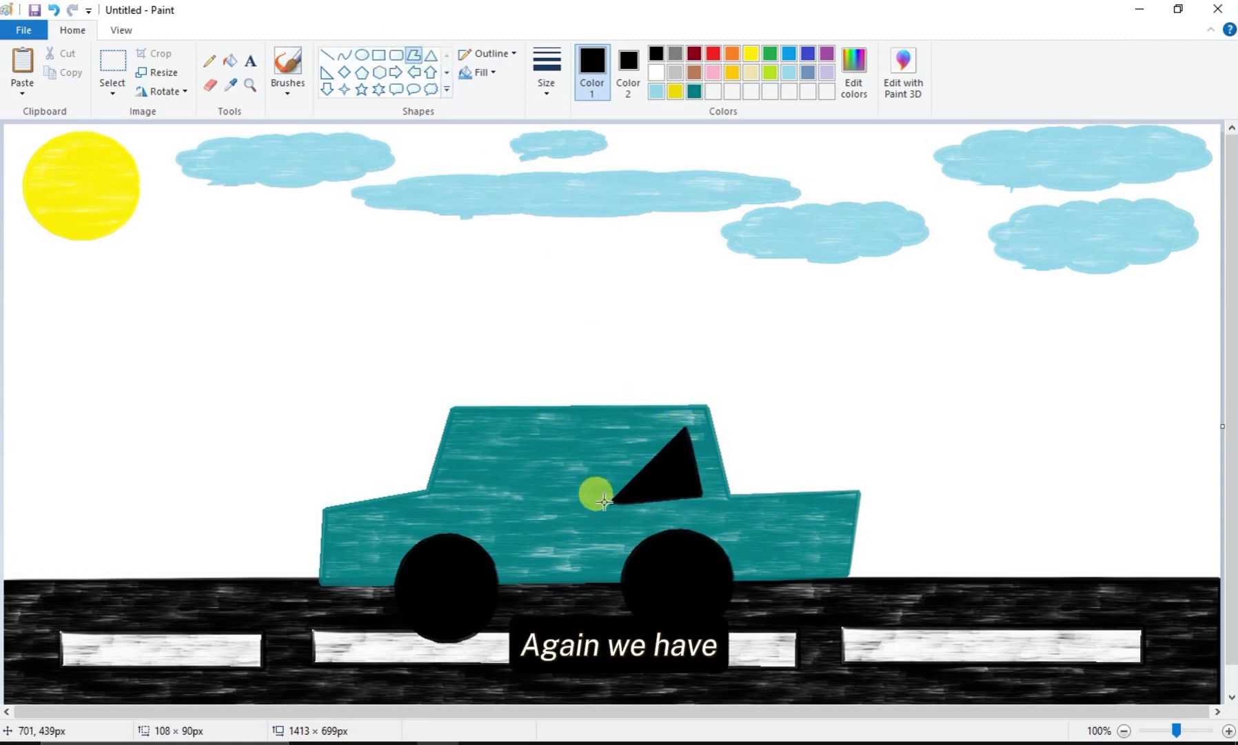
{"action": "left_click", "coordinate": [566, 493]}
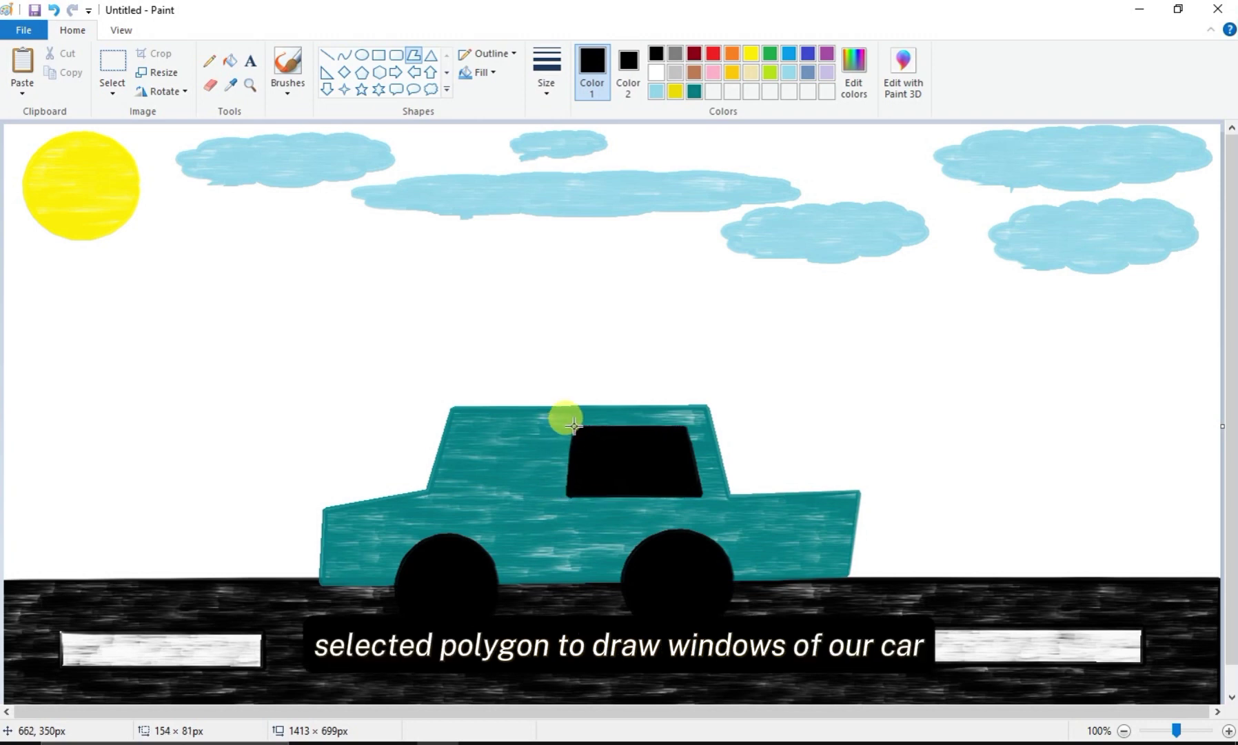
{"action": "left_click", "coordinate": [574, 422]}
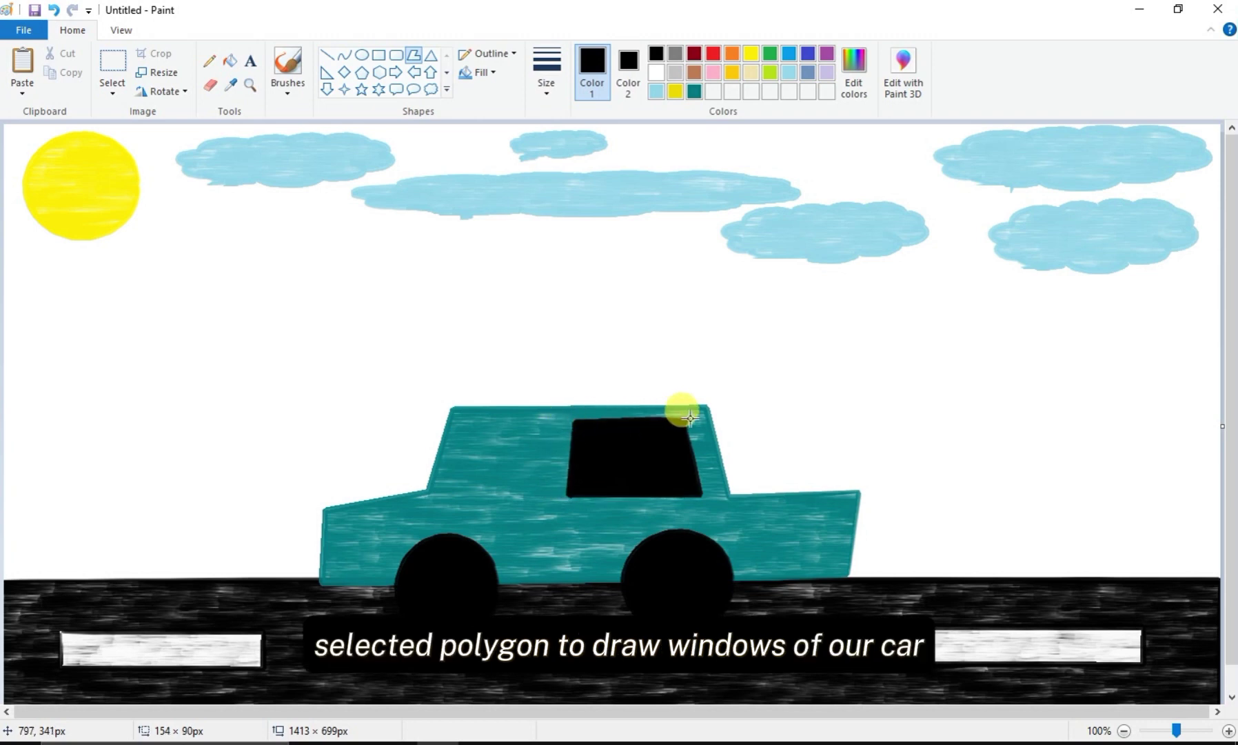
{"action": "left_click", "coordinate": [690, 424]}
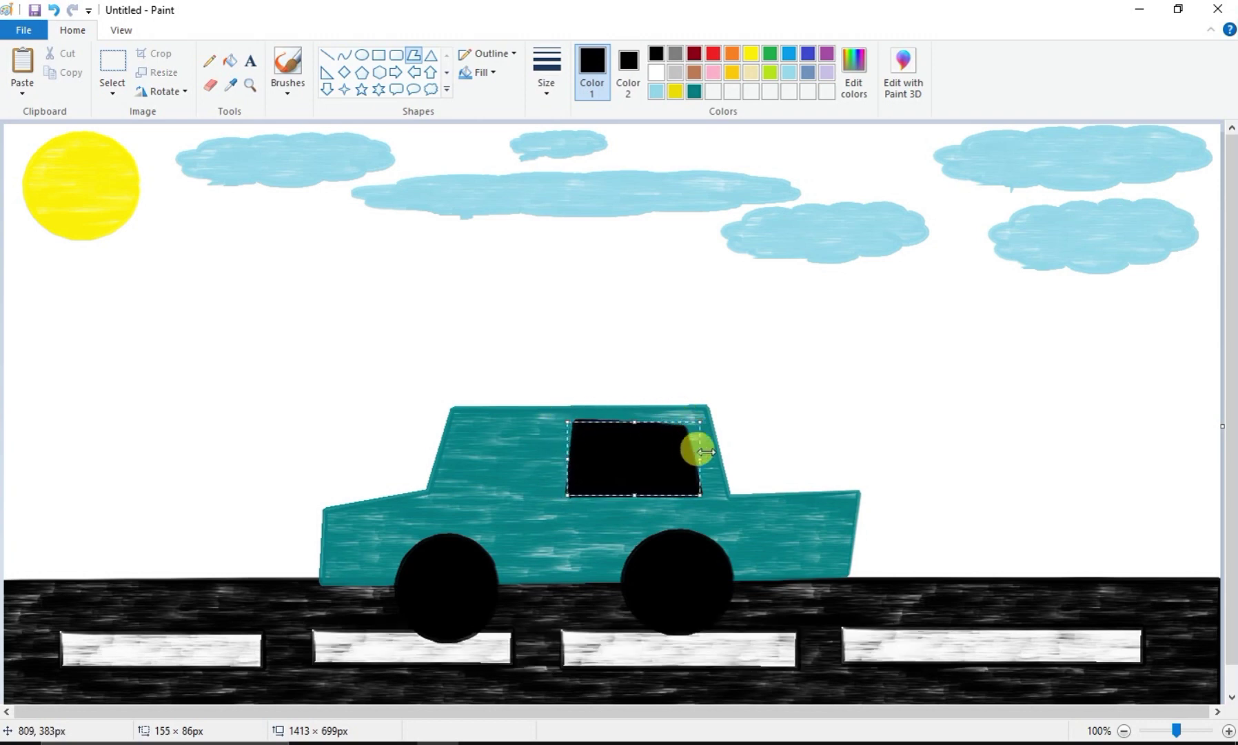
{"action": "left_click_drag", "start_coordinate": [700, 458], "coordinate": [711, 459]}
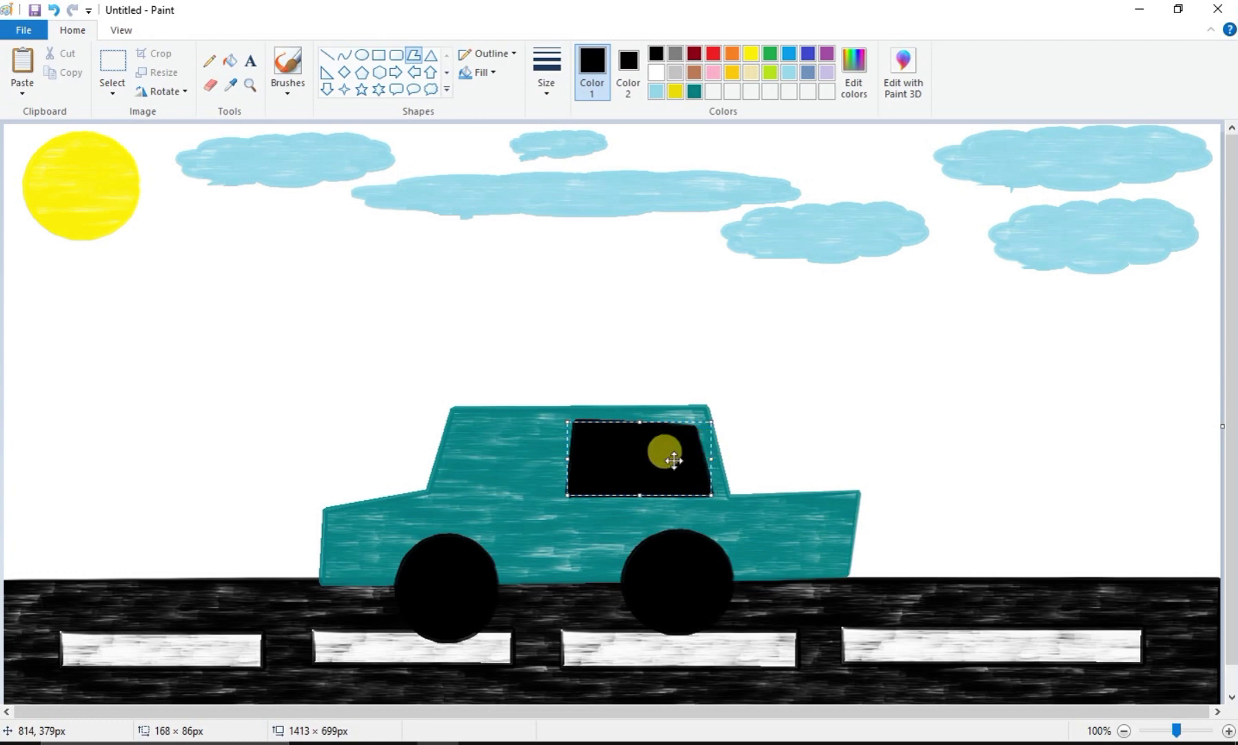
Step: Draw a second black polygon window, about 144 × 85 px, in the cabin's left half and adjust its edges to match the first window
{"action": "left_click_drag", "start_coordinate": [567, 456], "coordinate": [442, 485]}
{"action": "left_click", "coordinate": [544, 452]}
{"action": "left_click_drag", "start_coordinate": [442, 485], "coordinate": [462, 423]}
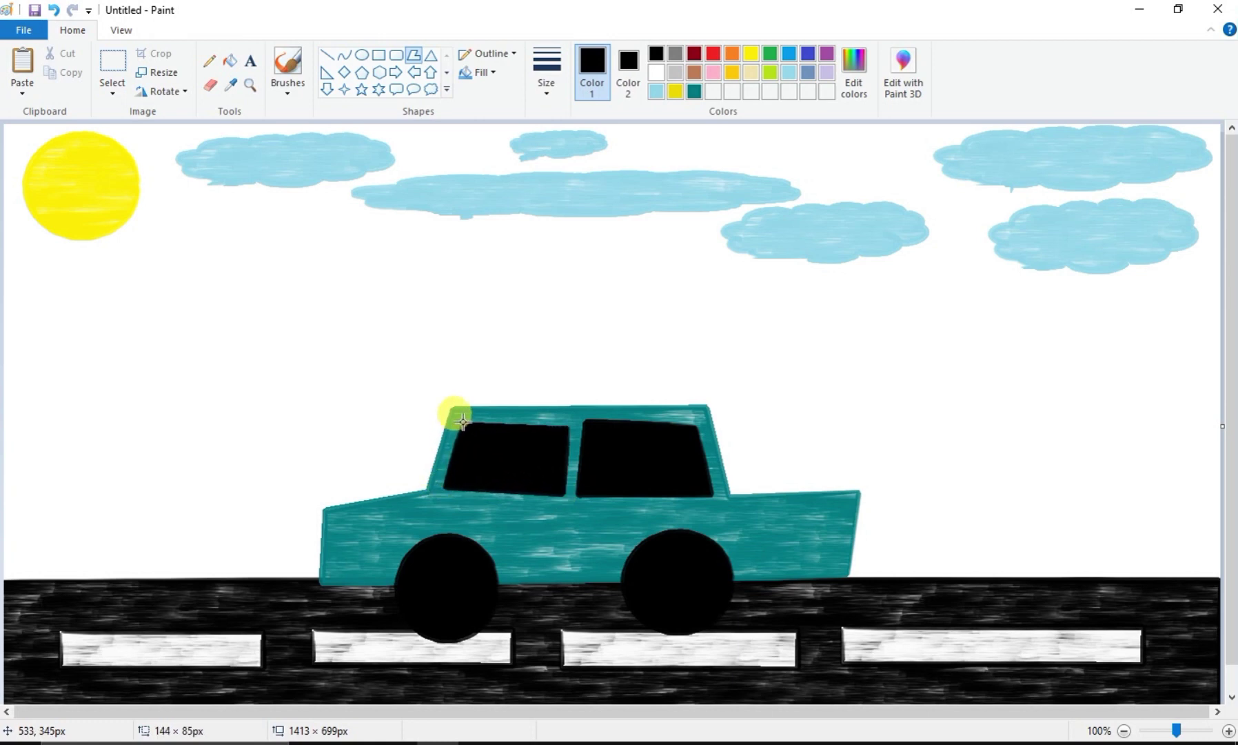
{"action": "left_click", "coordinate": [573, 416]}
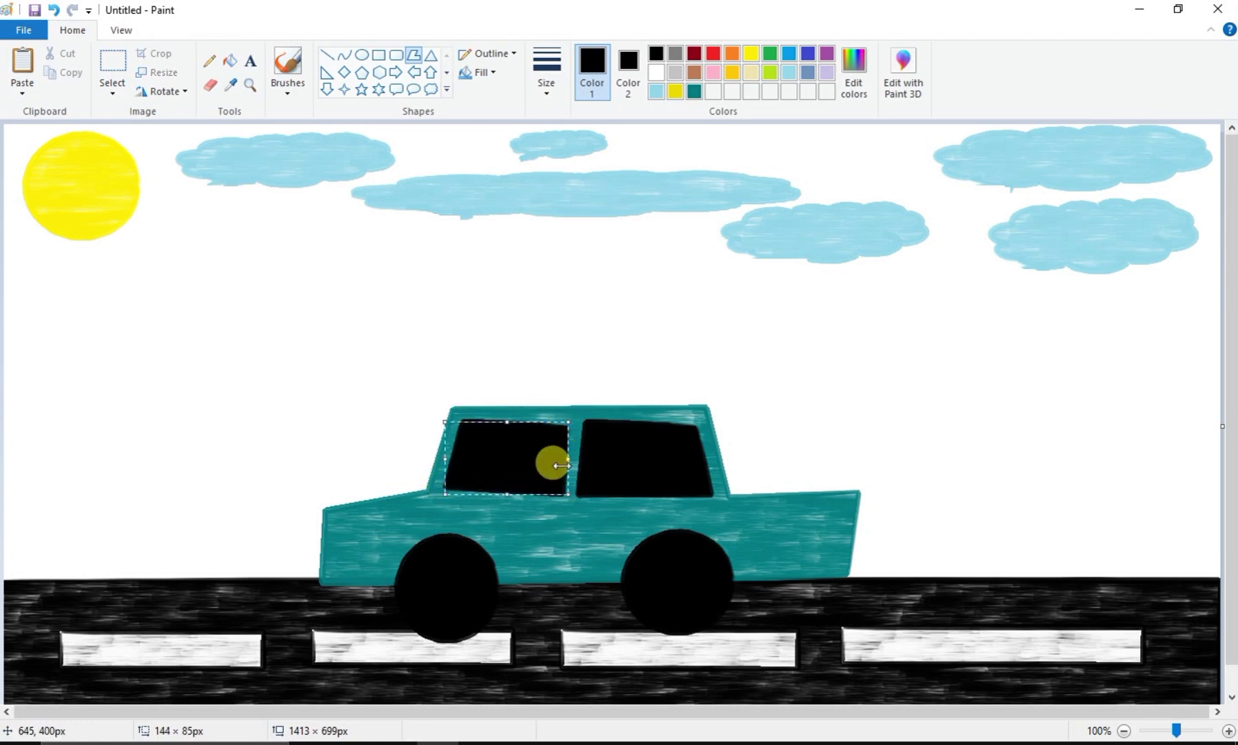
{"action": "left_click_drag", "start_coordinate": [567, 459], "coordinate": [566, 421]}
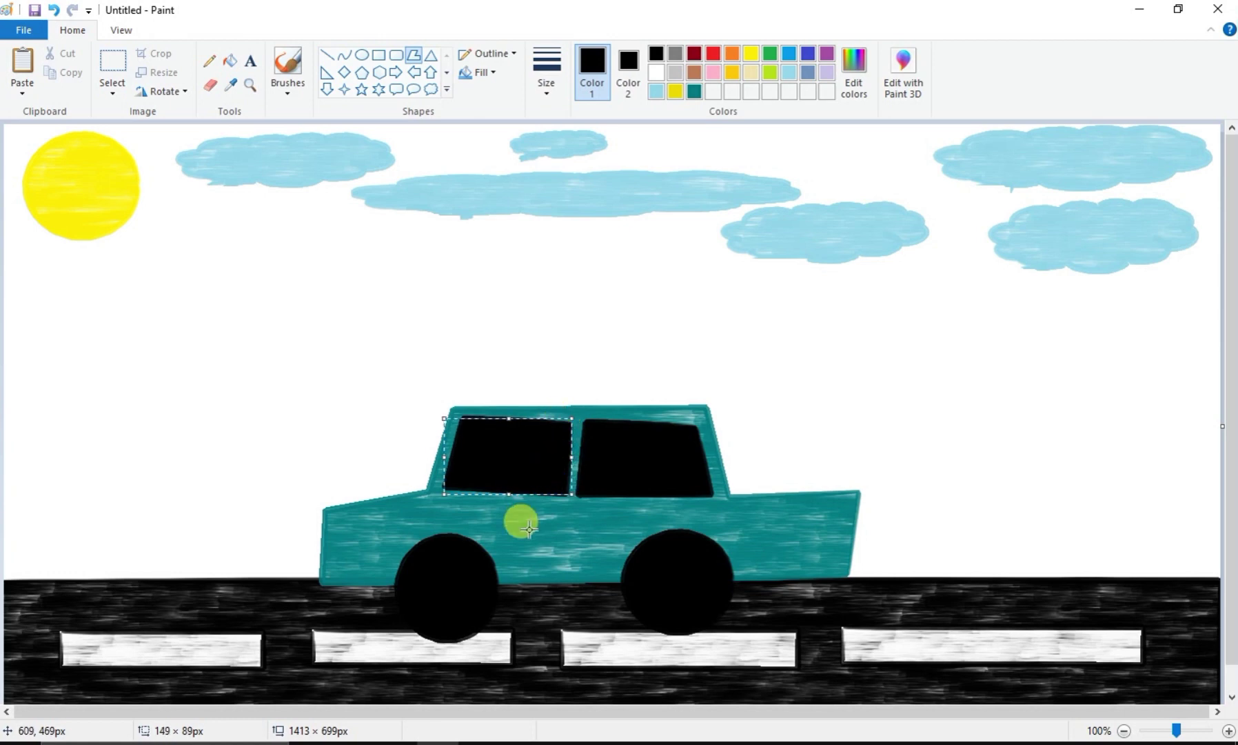
{"action": "left_click_drag", "start_coordinate": [505, 488], "coordinate": [505, 494]}
{"action": "left_click_drag", "start_coordinate": [566, 463], "coordinate": [565, 463]}
{"action": "left_click", "coordinate": [578, 556]}
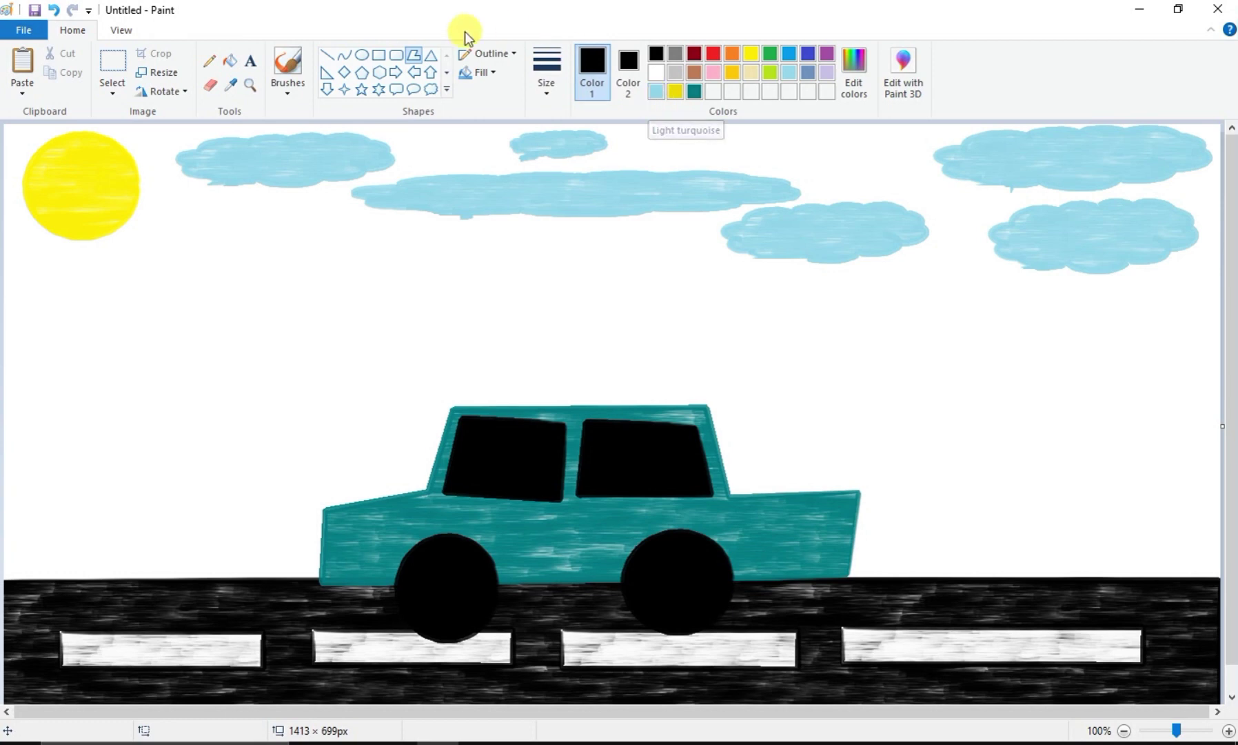
Step: Draw a yellow oval headlight about 39 × 48 px at the upper right end of the car body
{"action": "left_click", "coordinate": [362, 55]}
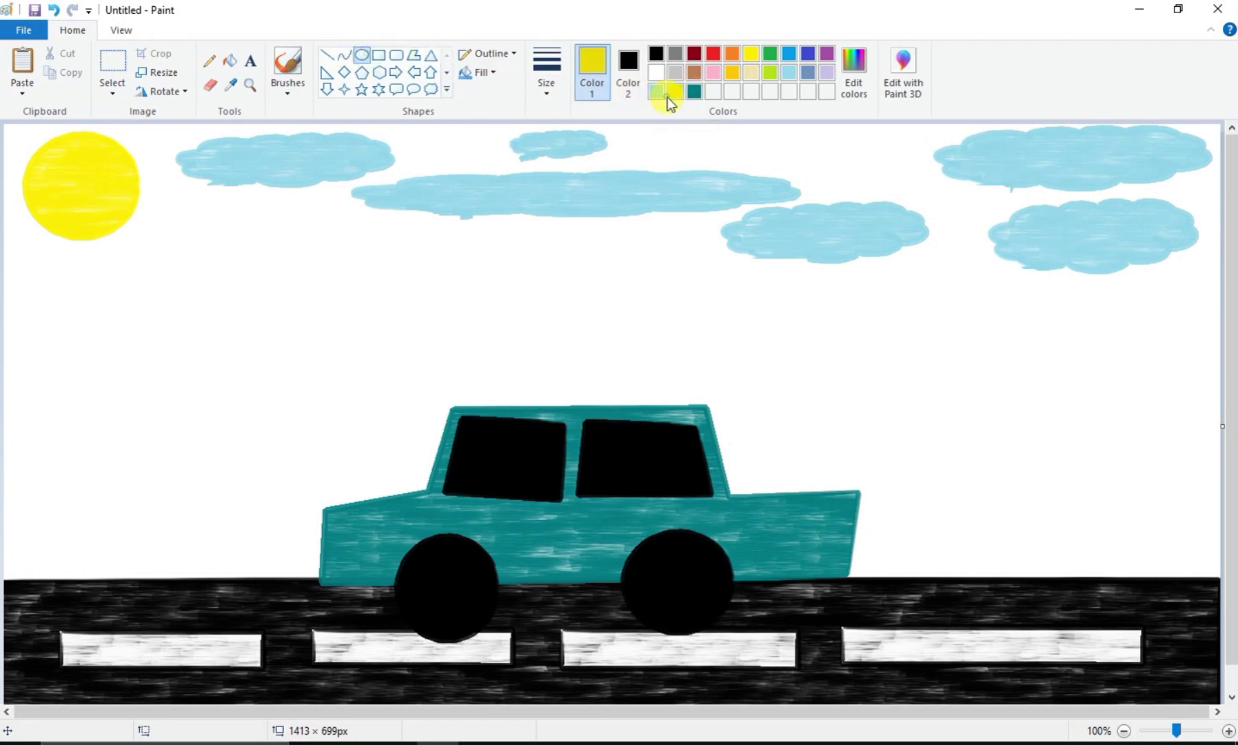
{"action": "left_click", "coordinate": [627, 70]}
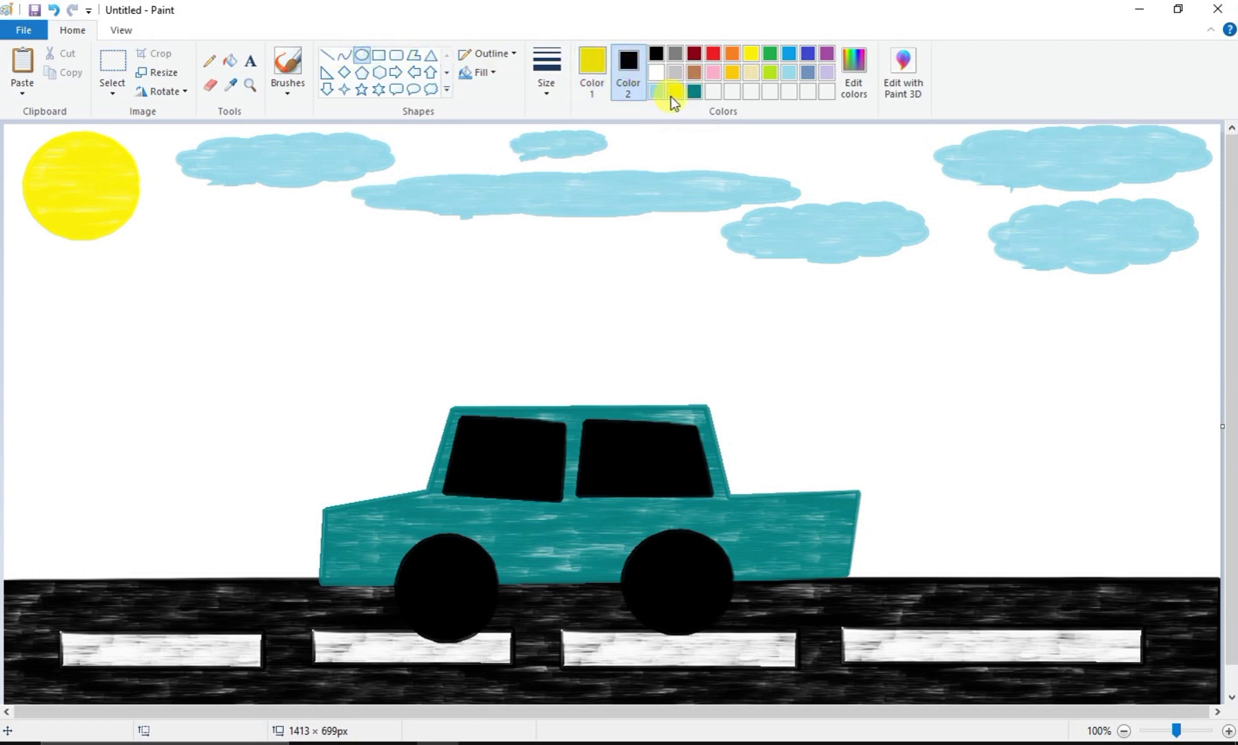
{"action": "left_click", "coordinate": [673, 92]}
{"action": "mouse_move", "coordinate": [827, 502]}
{"action": "left_mouse_down"}
{"action": "mouse_move", "coordinate": [857, 543]}
{"action": "mouse_move", "coordinate": [842, 509]}
{"action": "left_mouse_up"}
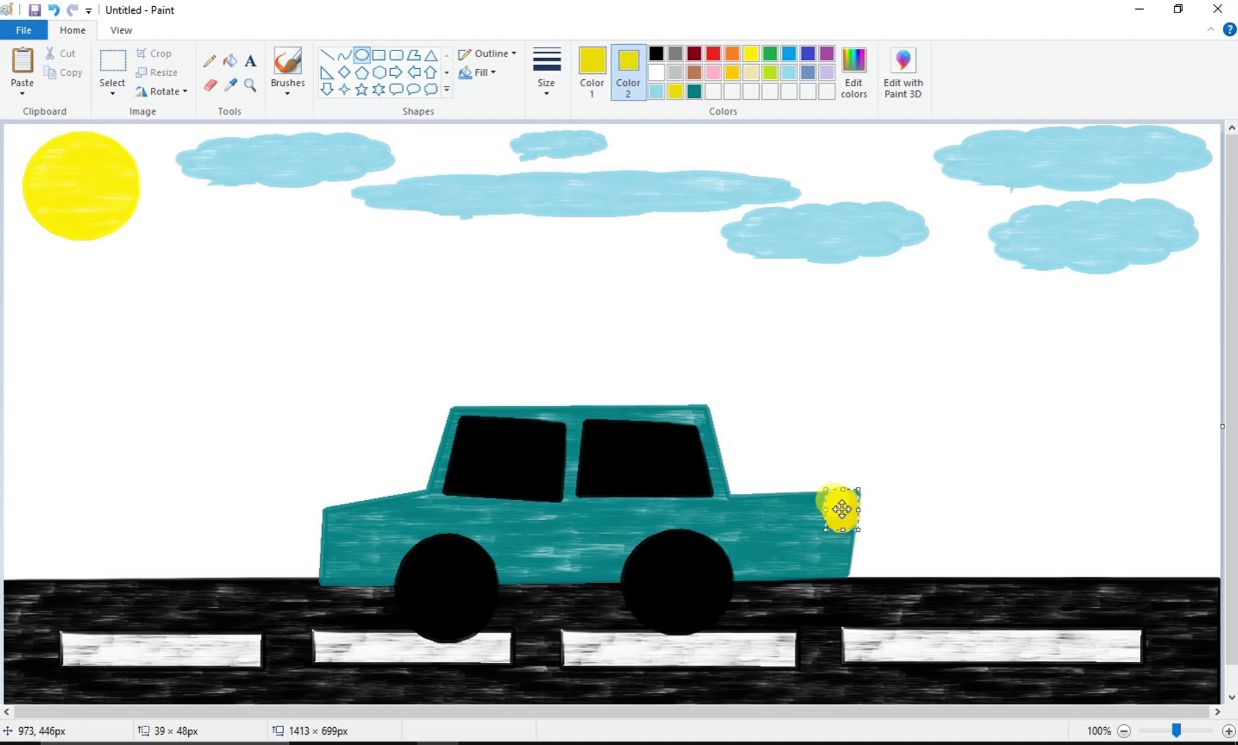
{"action": "left_click", "coordinate": [893, 473]}
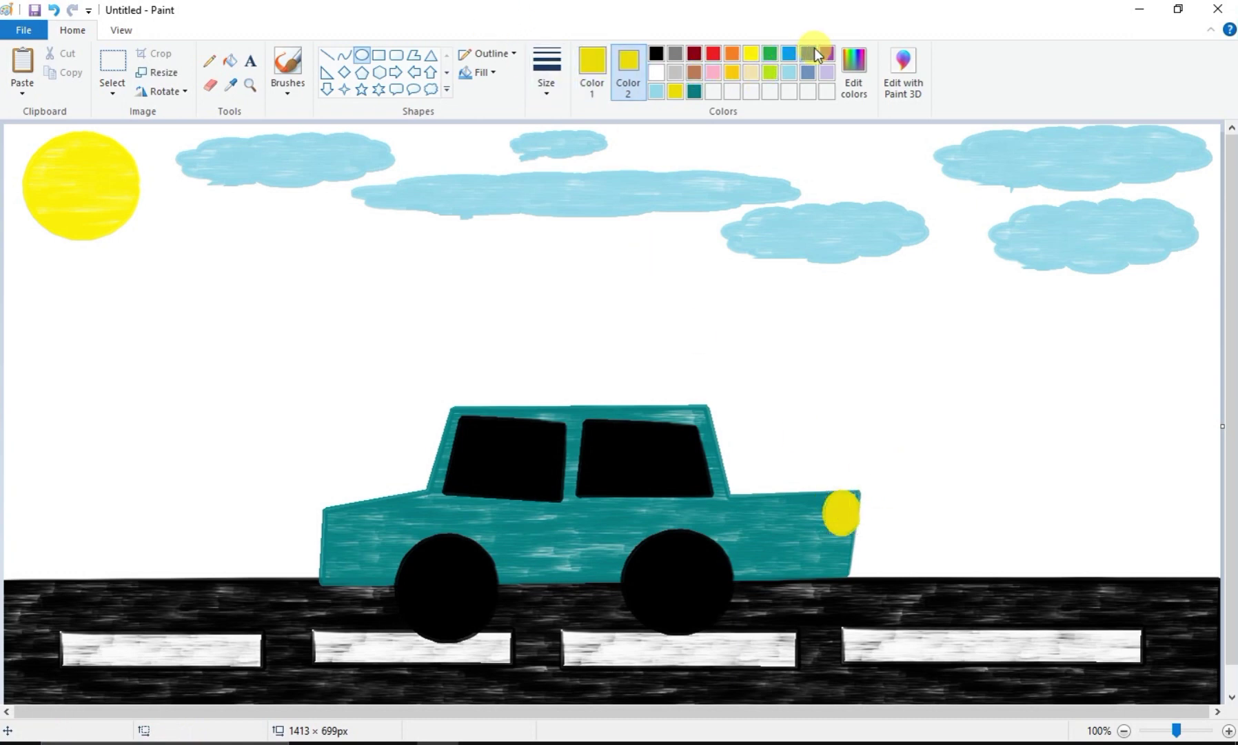
Step: Draw a red oval tail light about 25 × 31 px at the left end of the car body
{"action": "left_click", "coordinate": [599, 61]}
{"action": "left_click", "coordinate": [713, 53]}
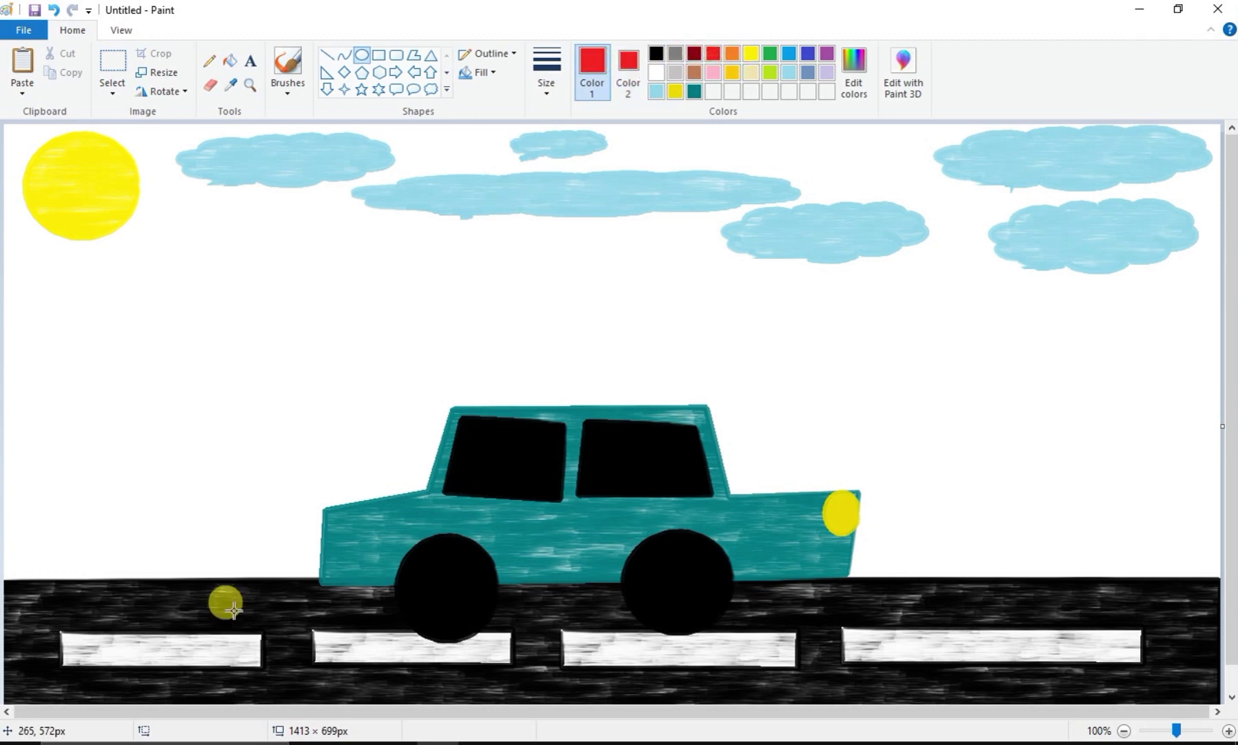
{"action": "left_click_drag", "start_coordinate": [321, 515], "coordinate": [341, 541]}
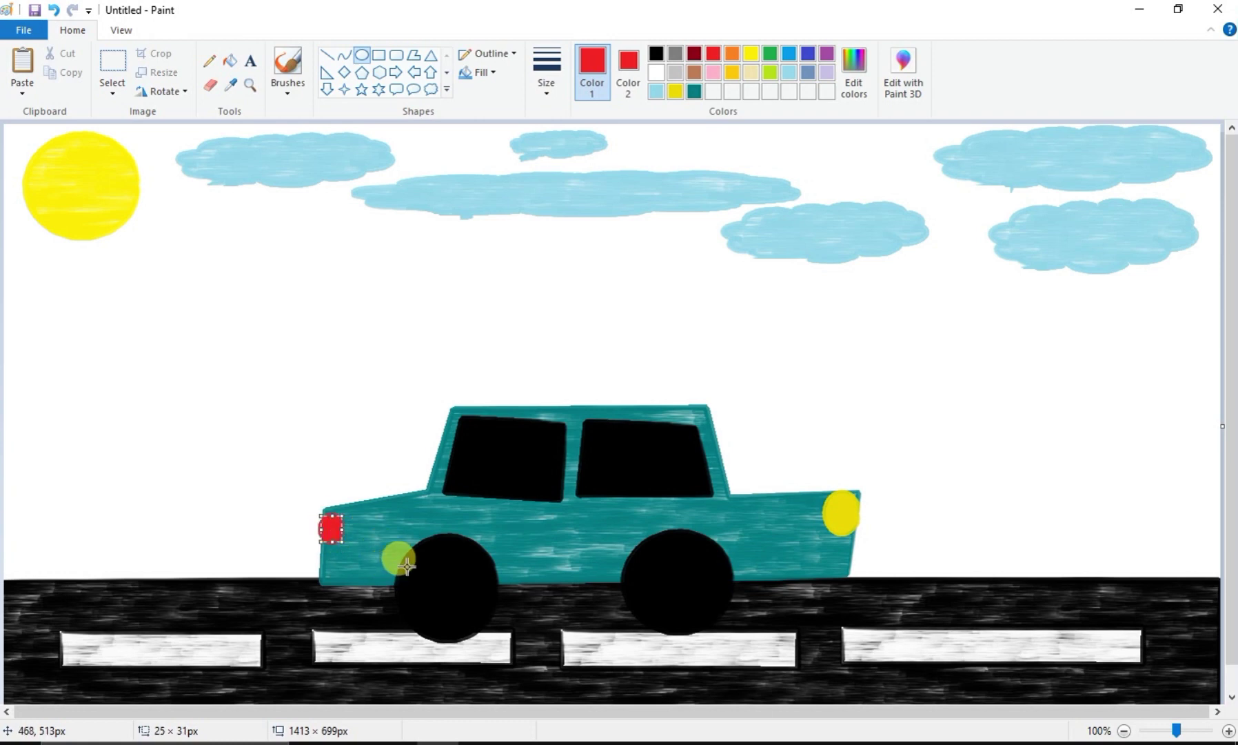
{"action": "left_click", "coordinate": [254, 488]}
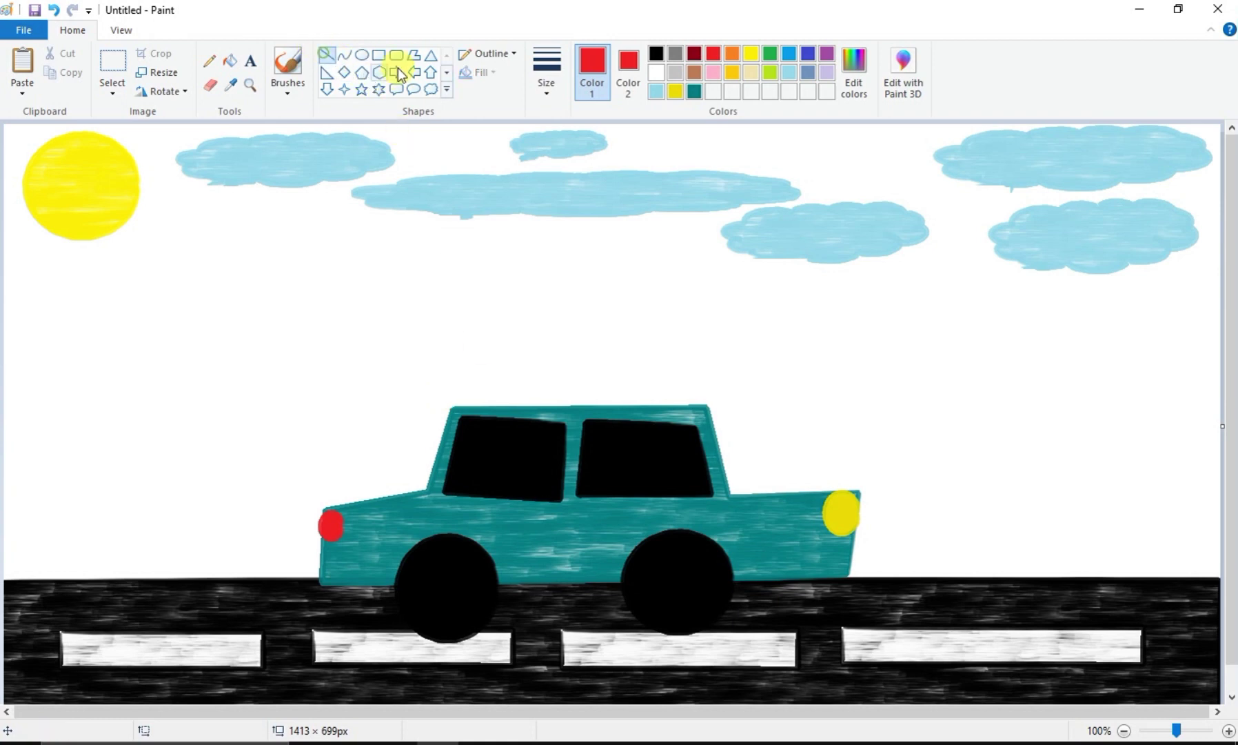
Step: Draw a white diagonal line across each car window, the one in the right window about 148 × 77 px
{"action": "left_click", "coordinate": [658, 71]}
{"action": "left_click_drag", "start_coordinate": [469, 429], "coordinate": [542, 484]}
{"action": "mouse_move", "coordinate": [584, 436]}
{"action": "left_mouse_down"}
{"action": "mouse_move", "coordinate": [693, 465]}
{"action": "mouse_move", "coordinate": [715, 493]}
{"action": "left_mouse_up"}
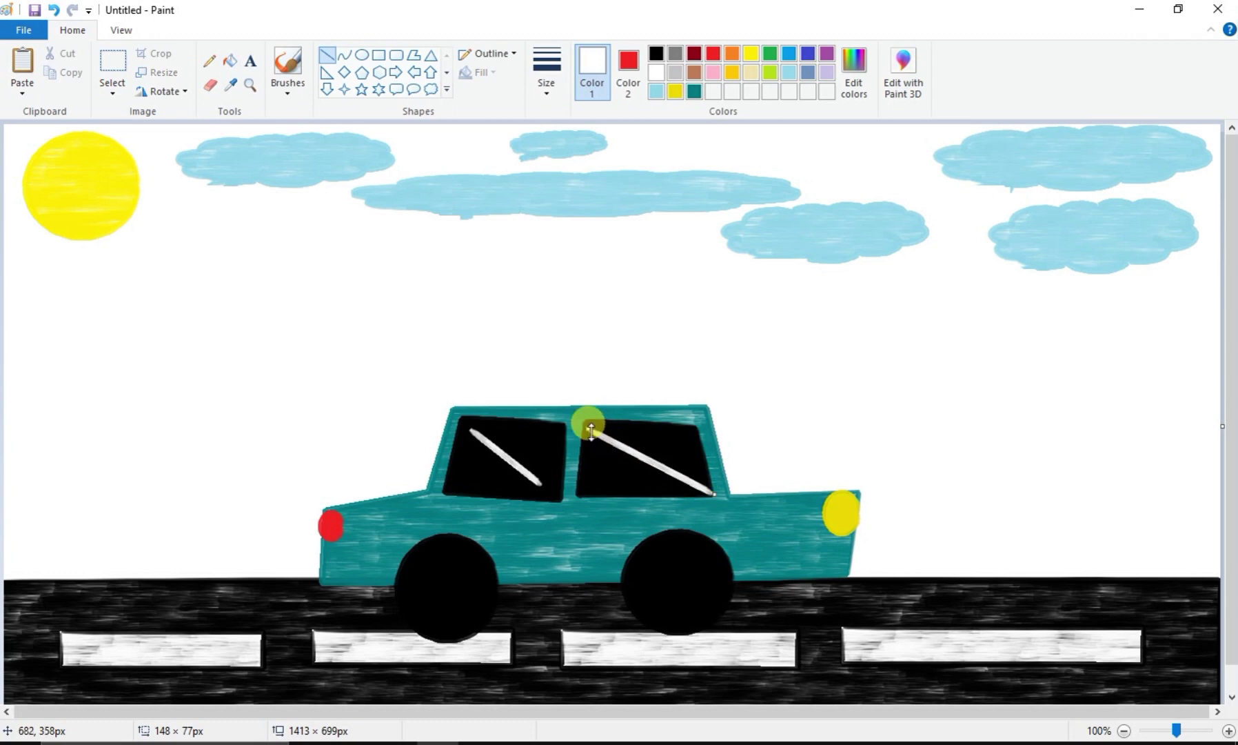
{"action": "left_click_drag", "start_coordinate": [586, 434], "coordinate": [587, 426]}
{"action": "left_click", "coordinate": [543, 483]}
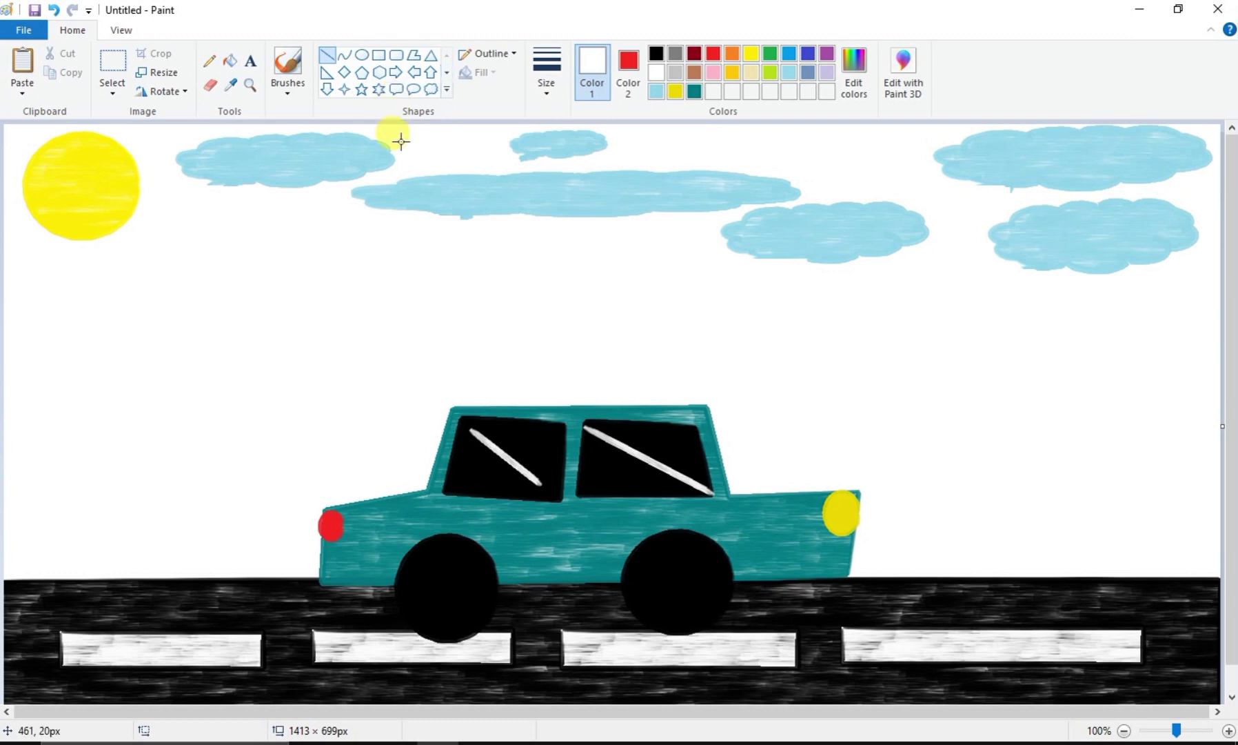
Step: Fill the sky background with a lighter blue, RGB 185, 230, 240
{"action": "left_click", "coordinate": [236, 67]}
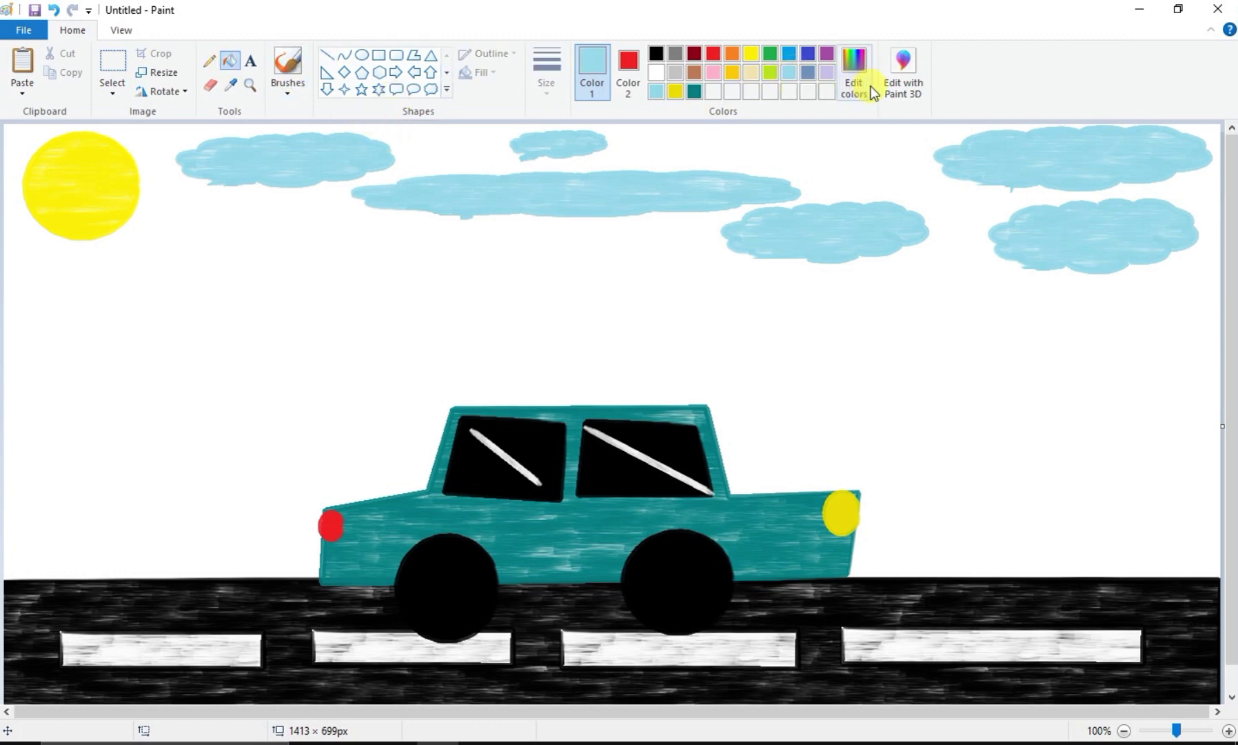
{"action": "left_click", "coordinate": [855, 94]}
{"action": "left_click_drag", "start_coordinate": [804, 299], "coordinate": [802, 285]}
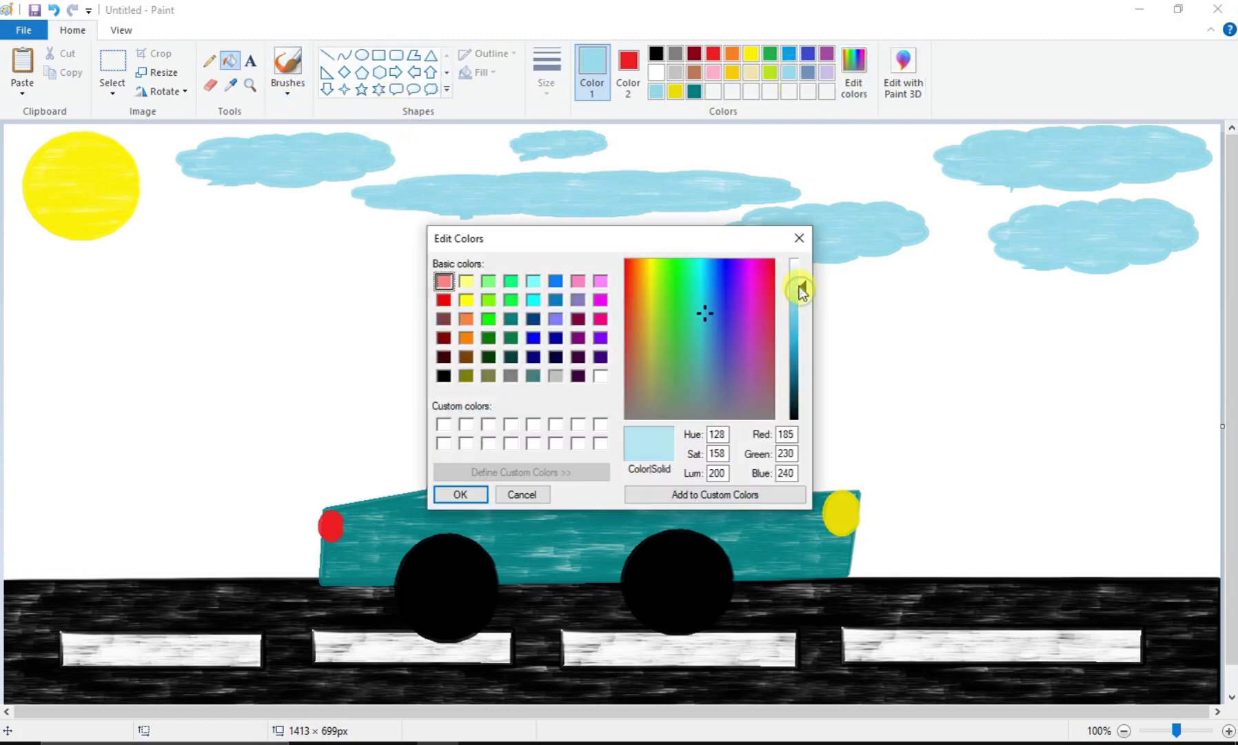
{"action": "left_click", "coordinate": [458, 493]}
{"action": "left_click", "coordinate": [1159, 272]}
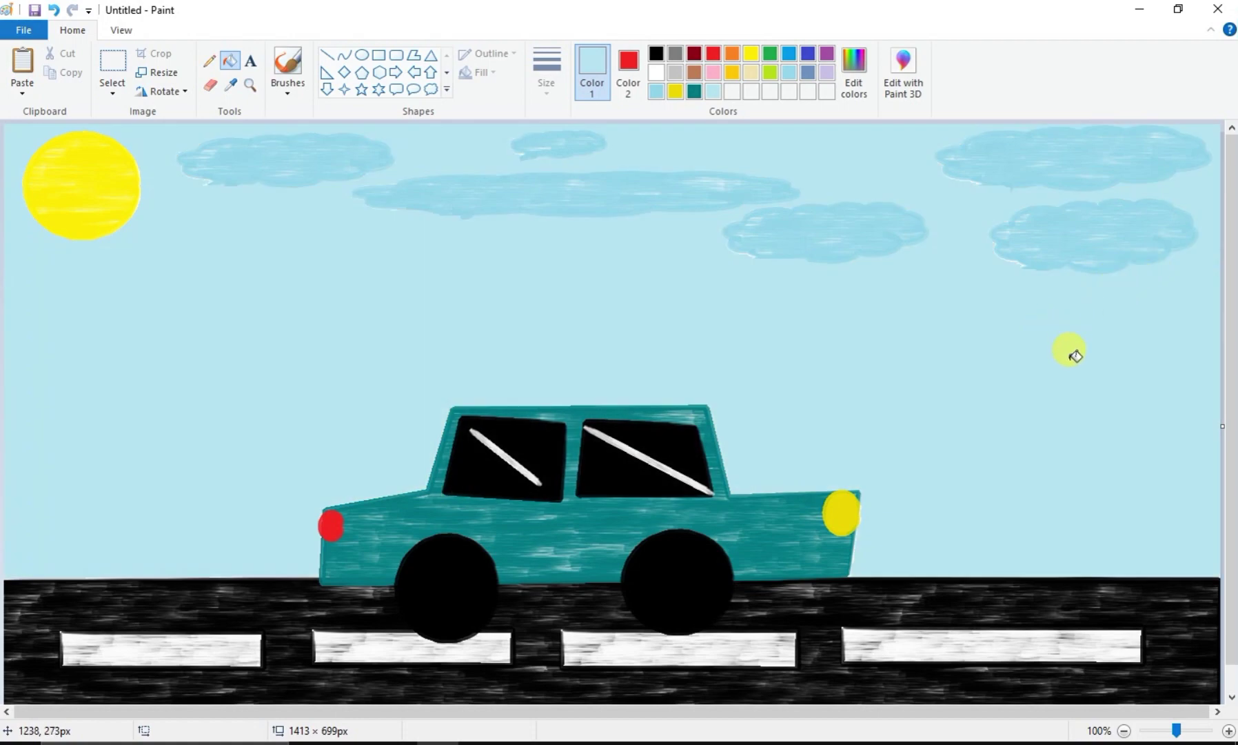